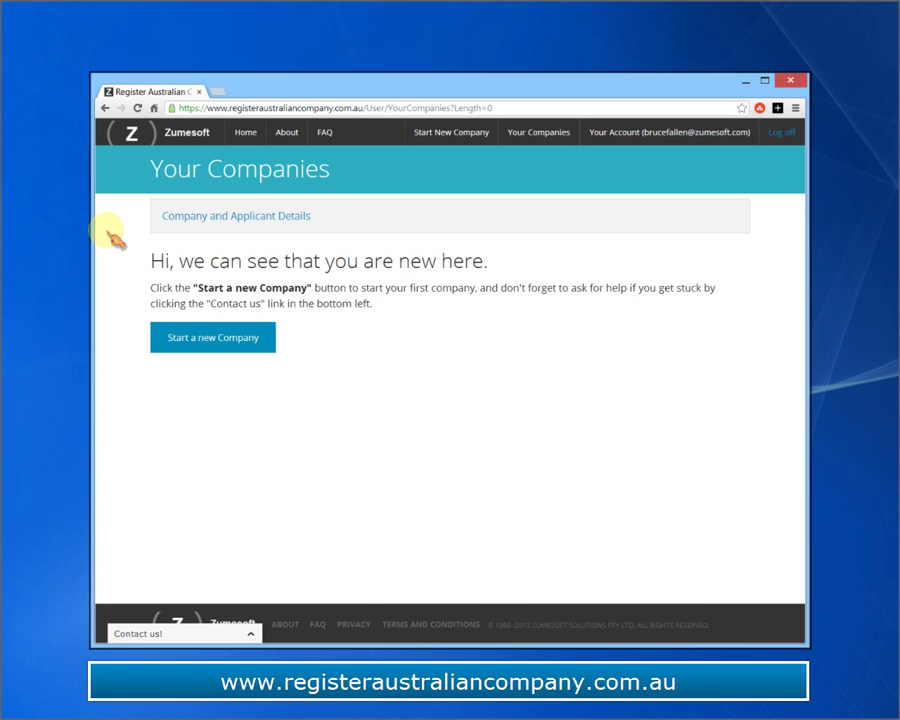
Start a new company registration named Acme with the legal description Pty. Ltd
left_click(252, 366)
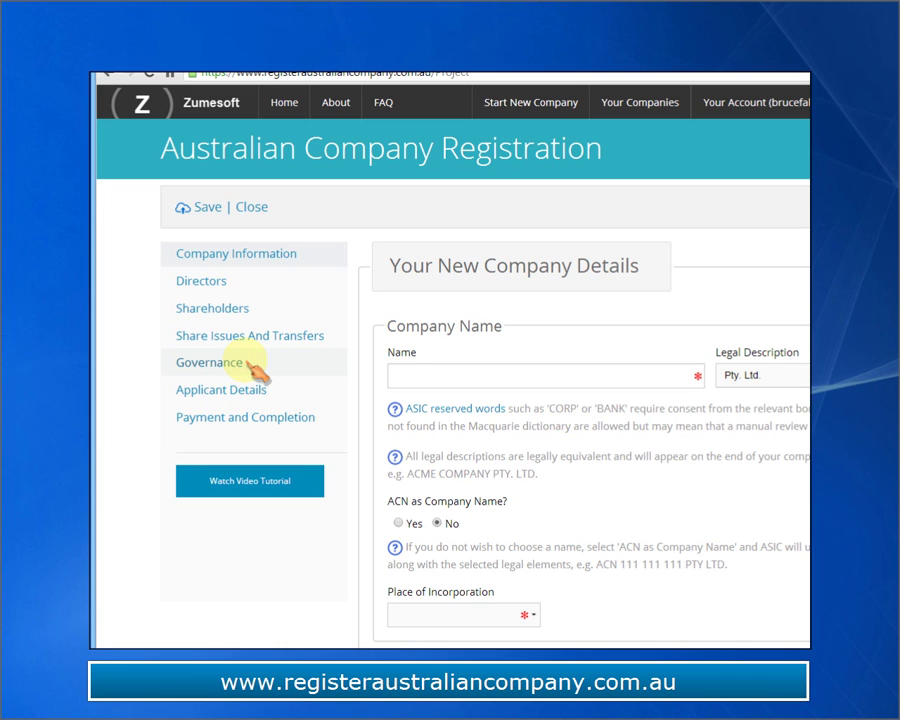
left_click(472, 378)
type("Ac")
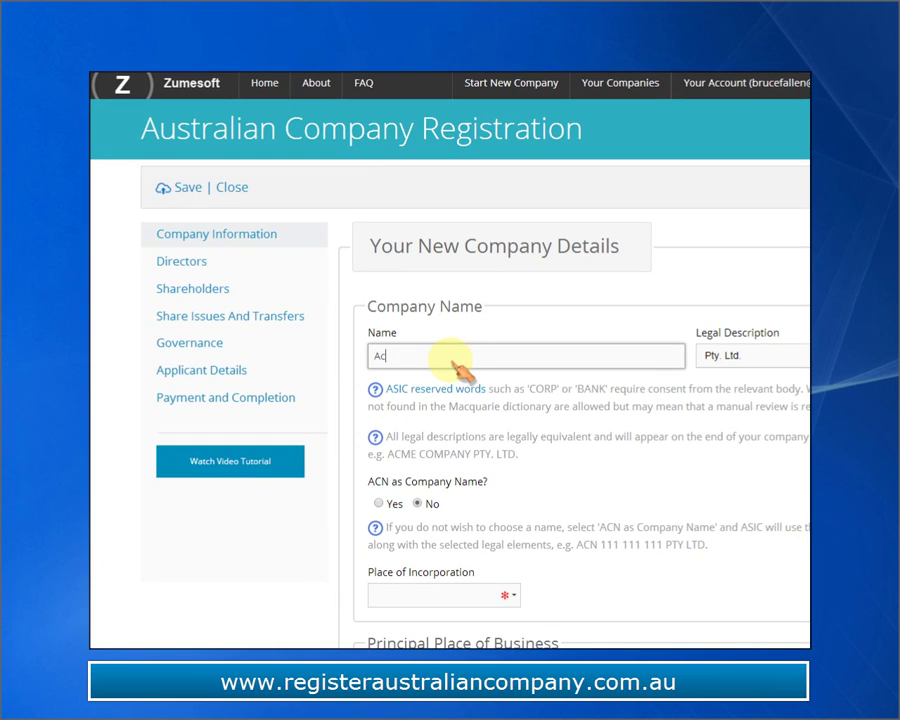
type("me")
left_click(716, 362)
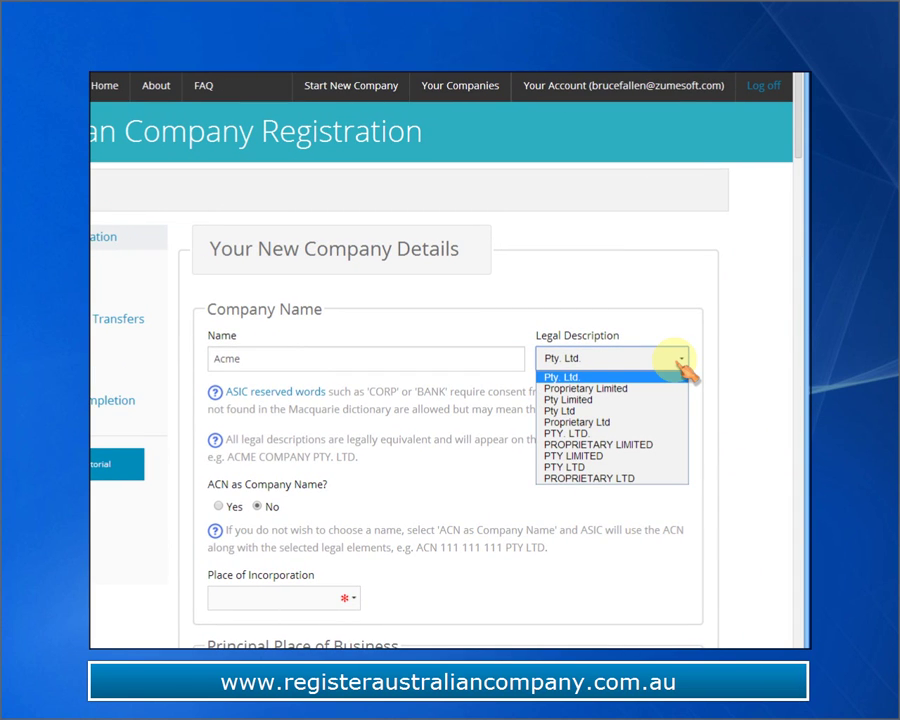
left_click(683, 362)
Set the company's place of incorporation to New South Wales
scroll(487, 398, "down", 1)
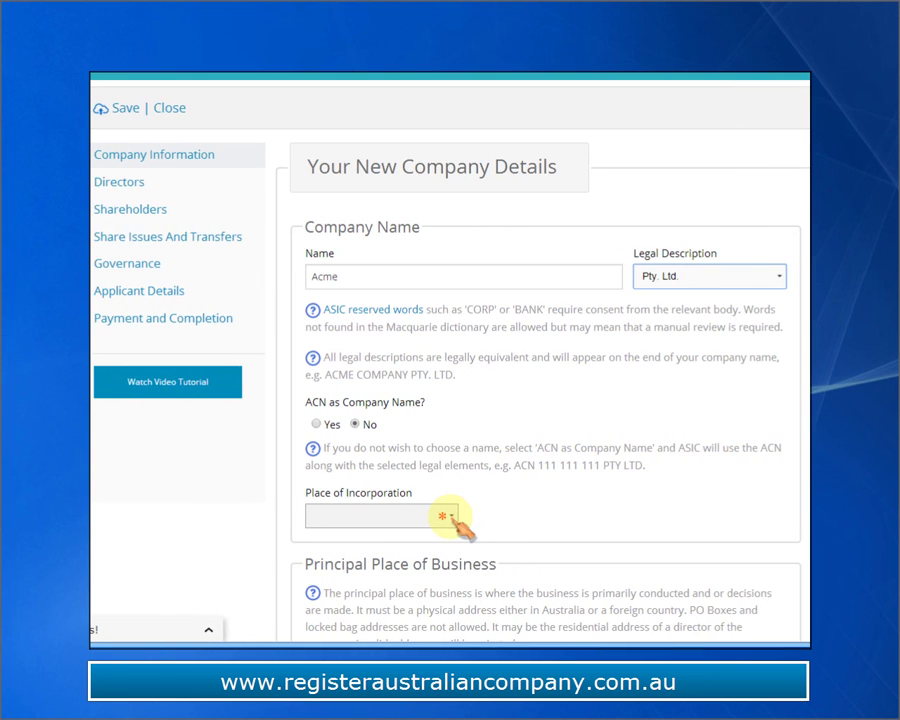
left_click(353, 516)
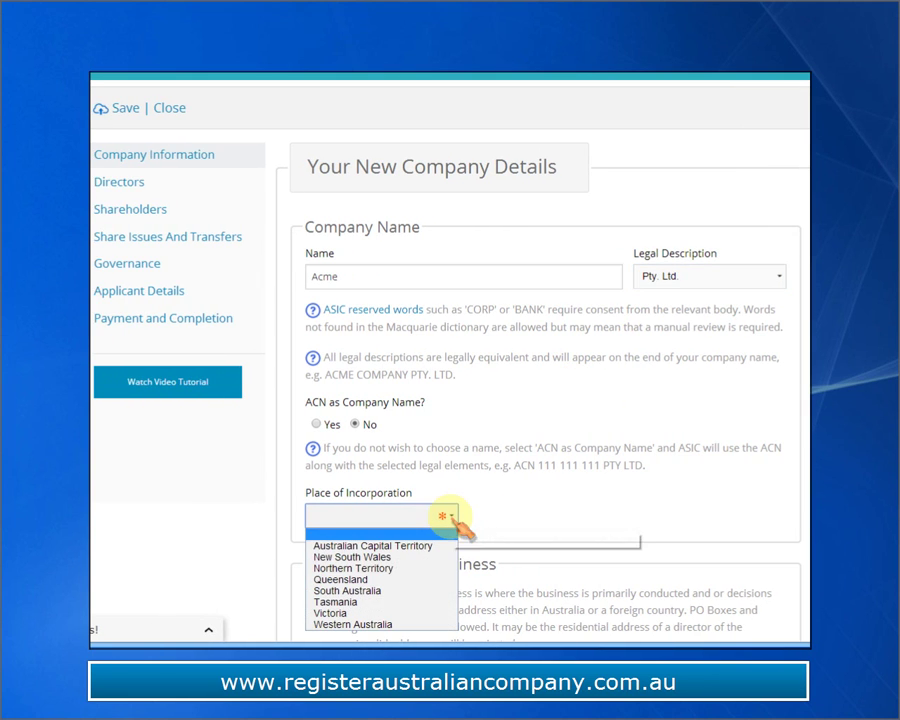
left_click(388, 558)
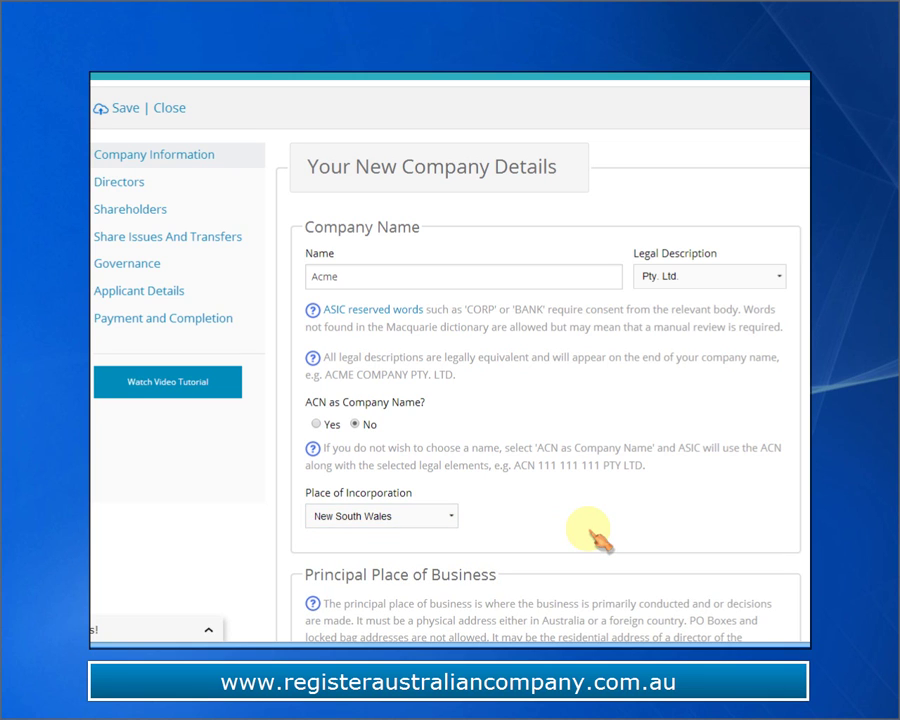
Enter the building and level and the street number and name for the principal place of business
scroll(597, 540, "down", 4)
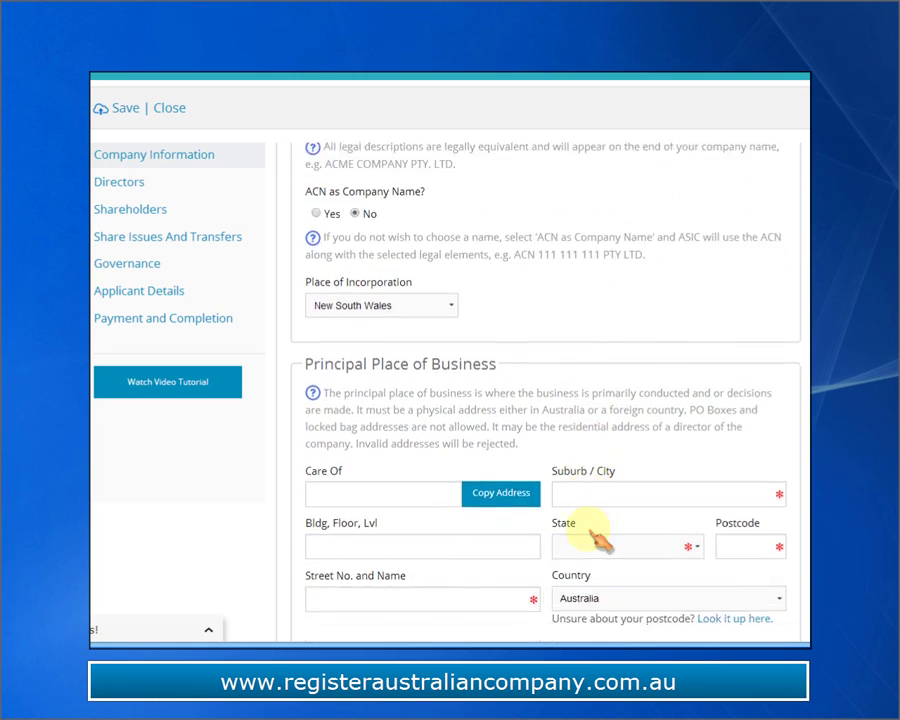
scroll(597, 540, "down", 3)
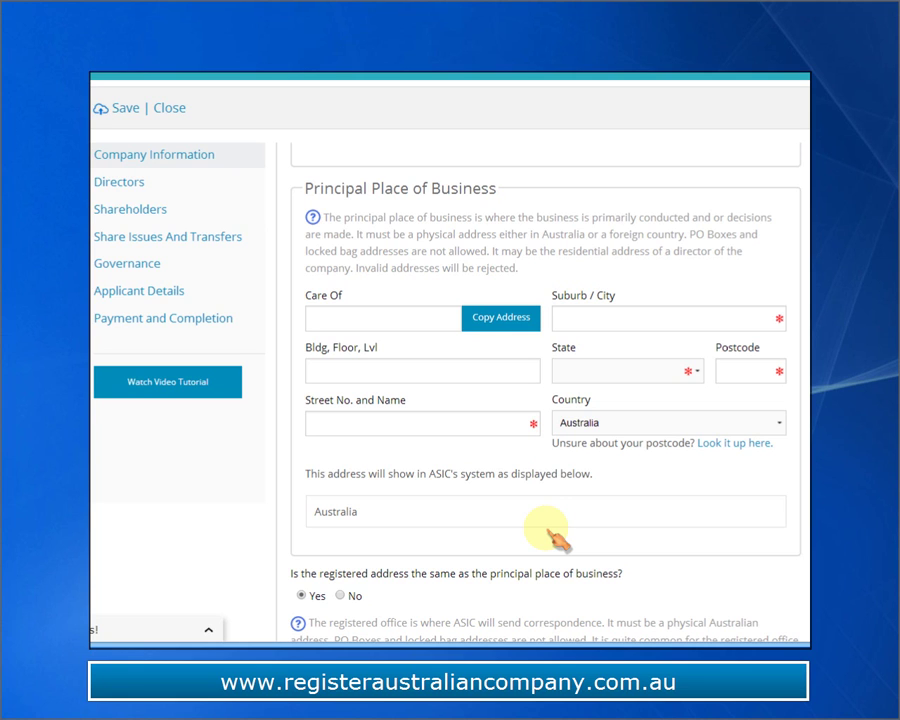
left_click(385, 371)
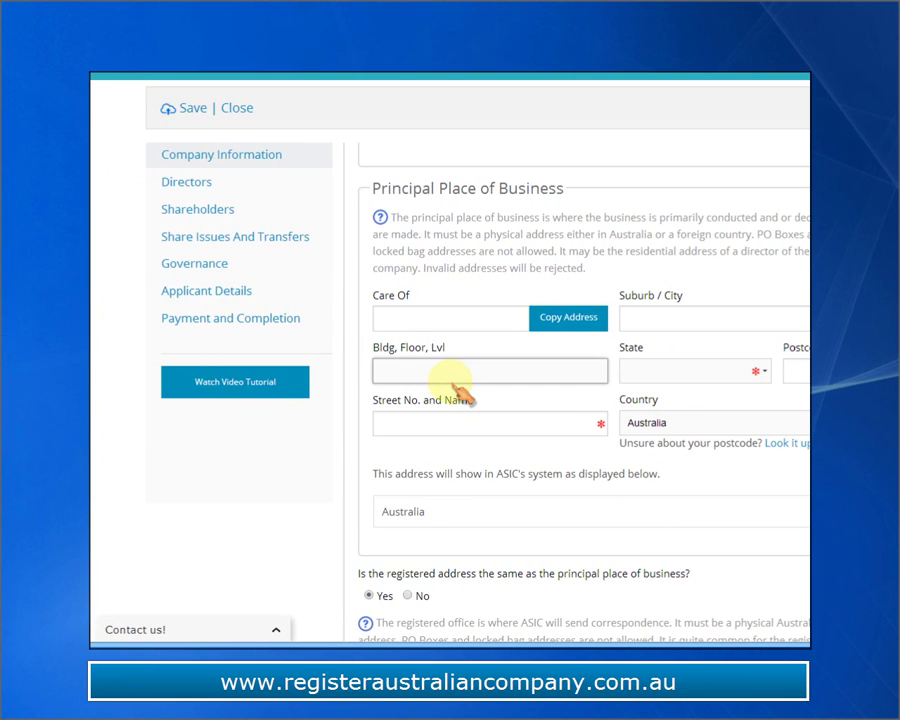
type("Level 1 Acme House")
key("Tab")
type("10 Ma")
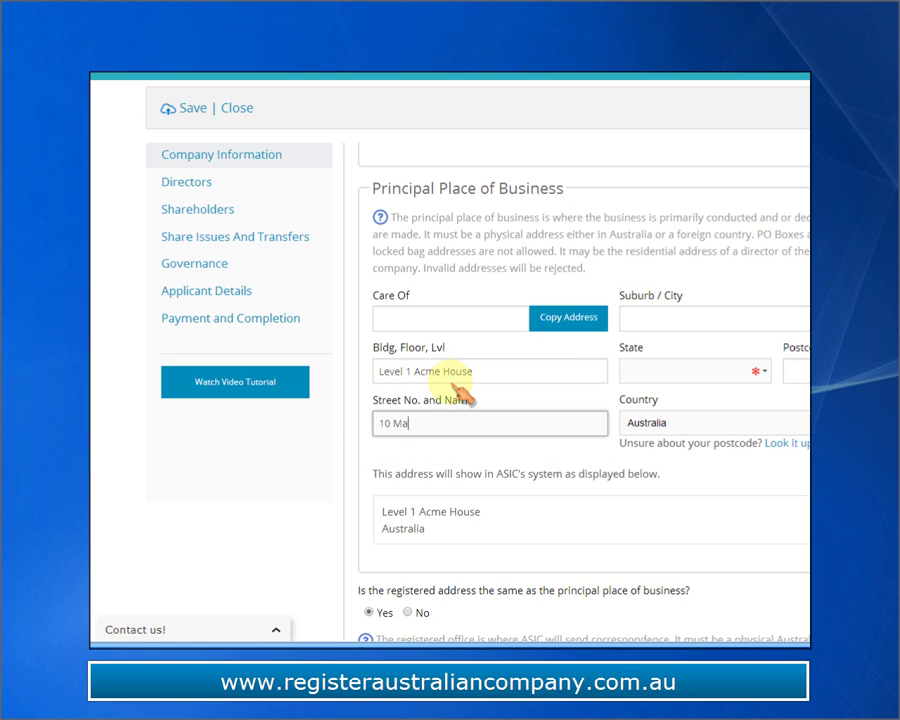
type("in road")
key("Tab")
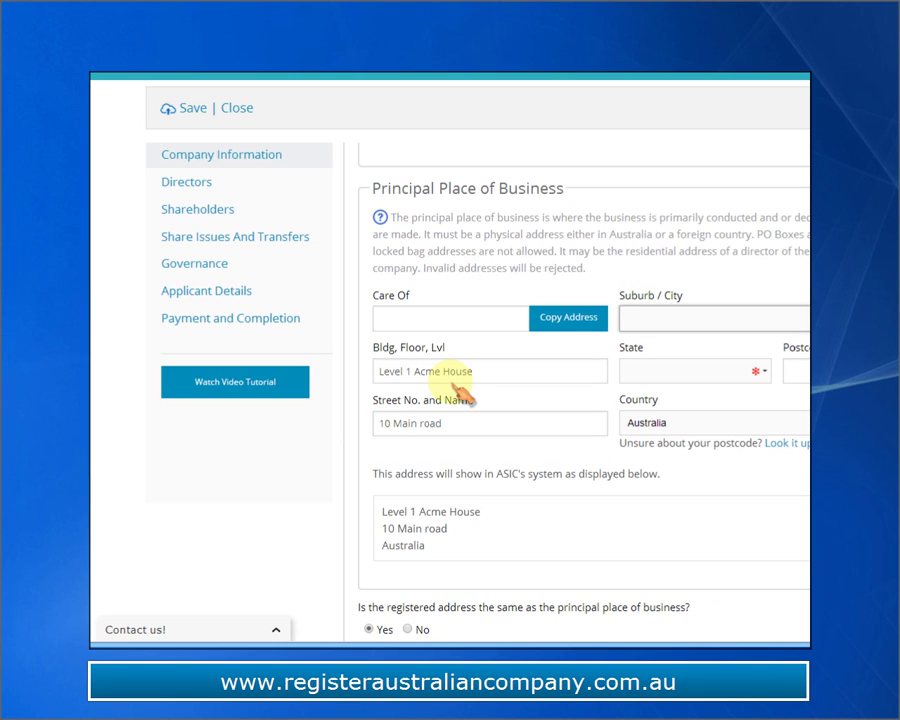
Complete the principal place of business address with its suburb or city, state and postcode
type("Sydney")
key("Tab")
key("Down")
key("Down")
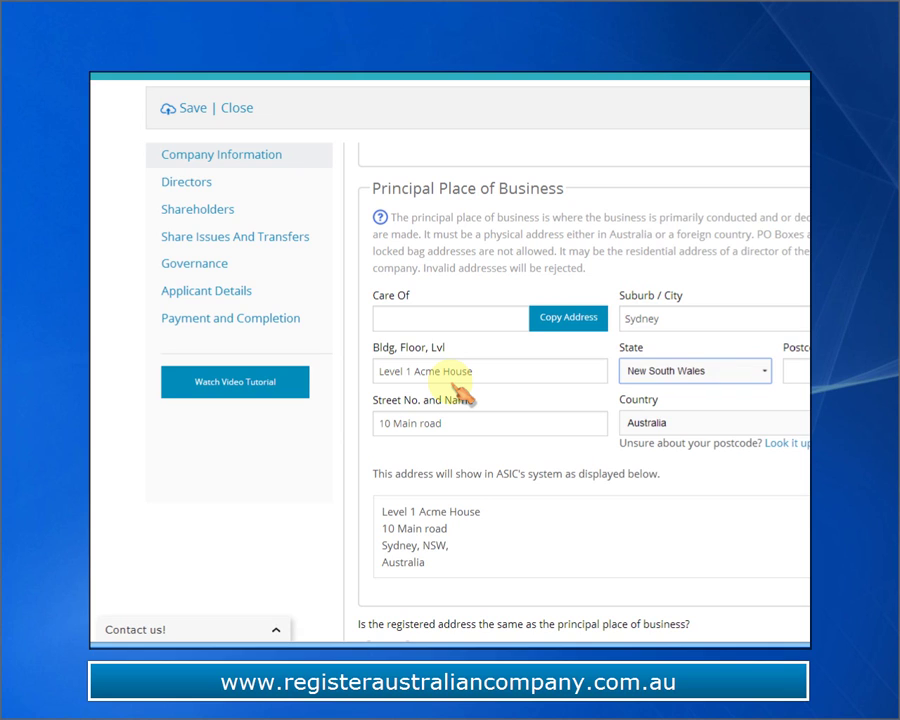
key("Tab")
type("2000")
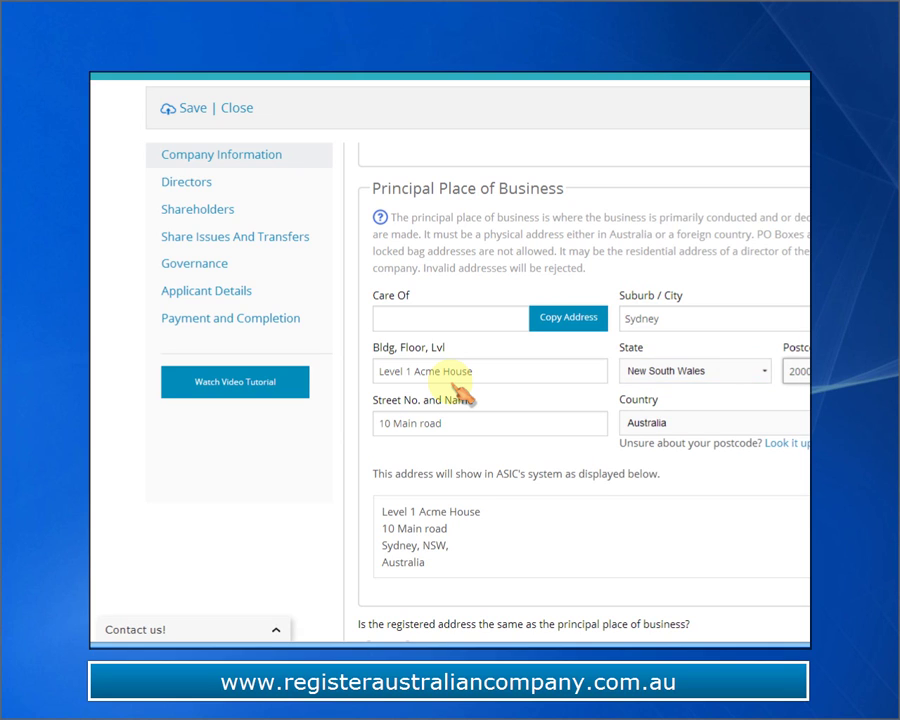
key("Tab")
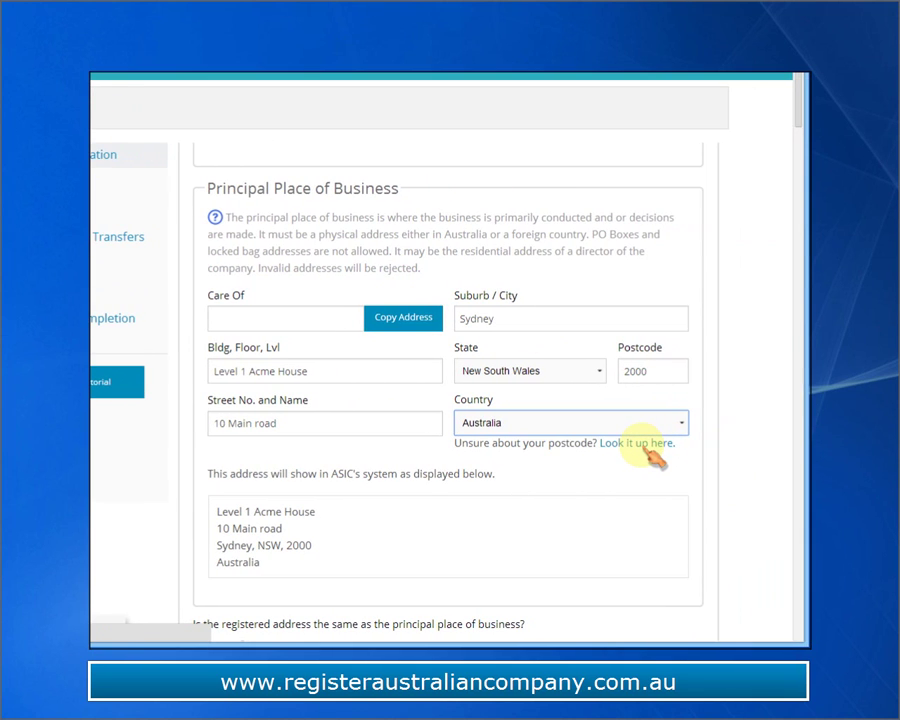
Open the external postcode search page, and return to the company registration form
left_click(645, 447)
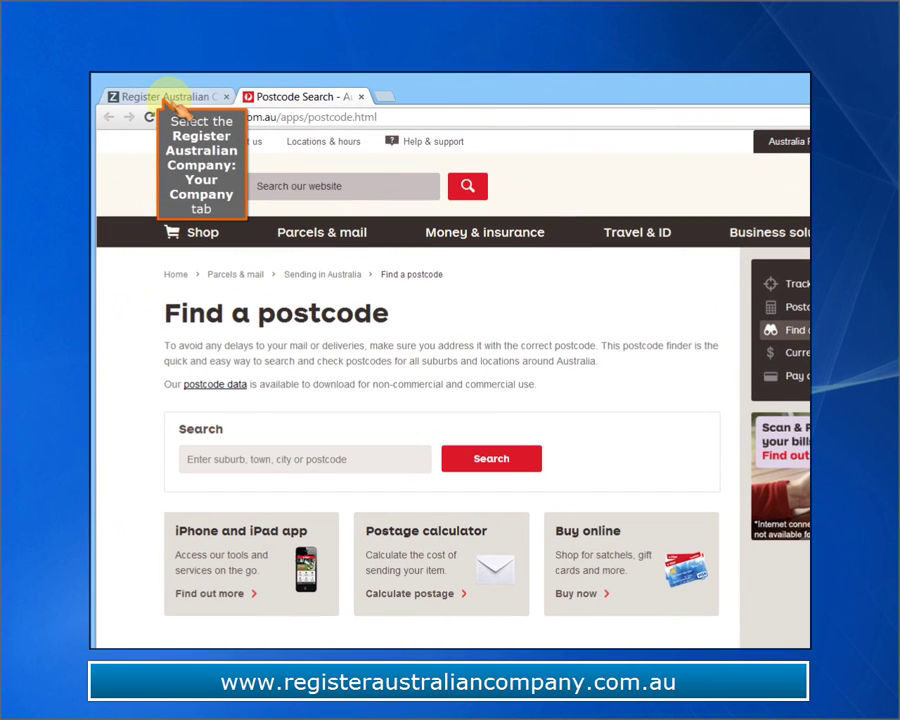
left_click(168, 95)
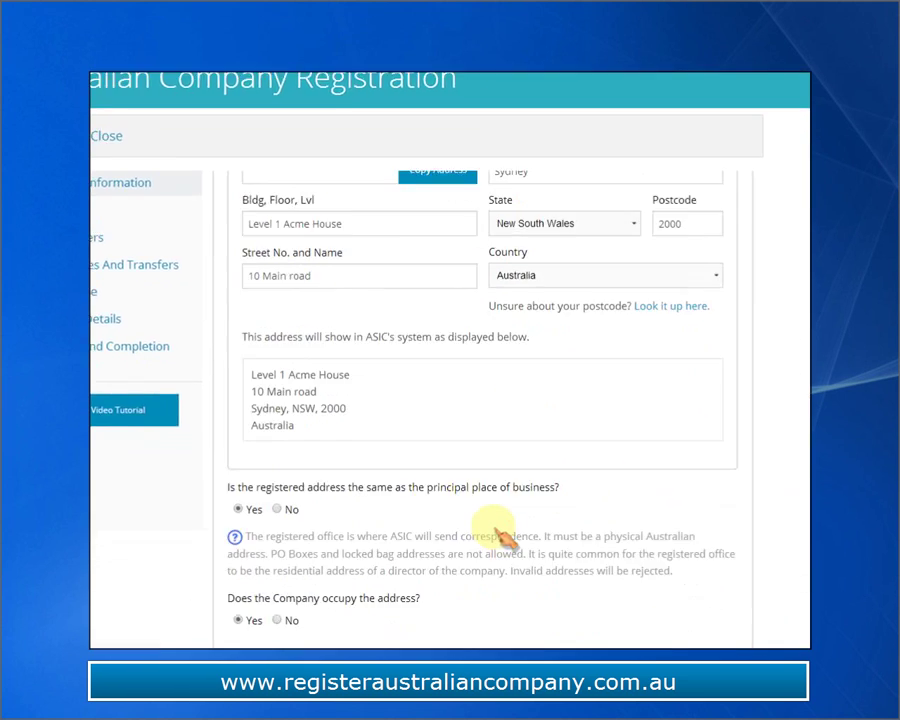
Answer No to the registered address matching the principal place of business to view the separate address fields, and restore Yes
scroll(500, 538, "down", 3)
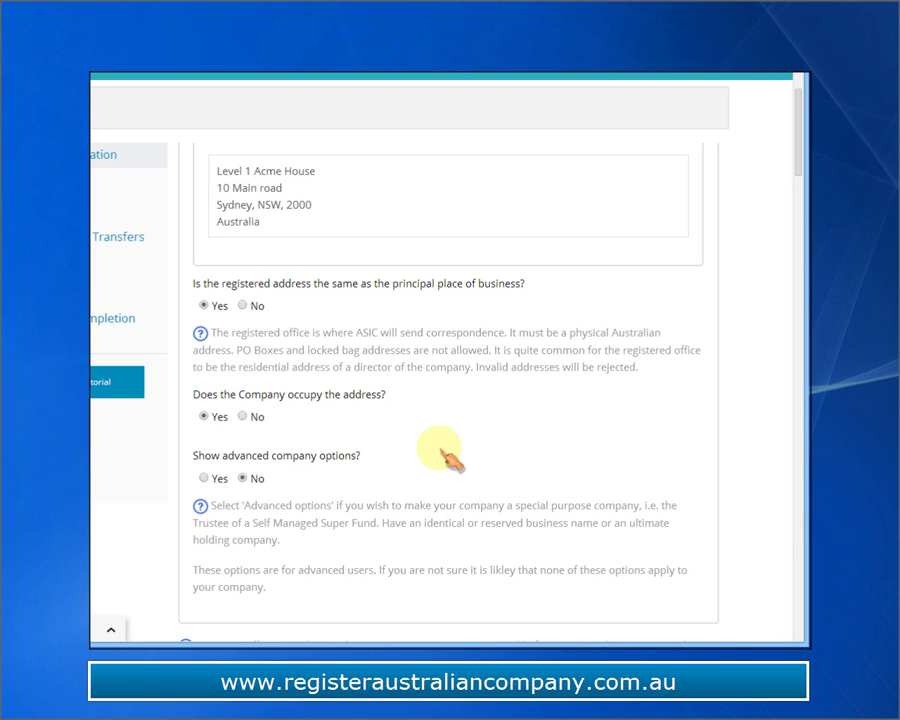
left_click(242, 305)
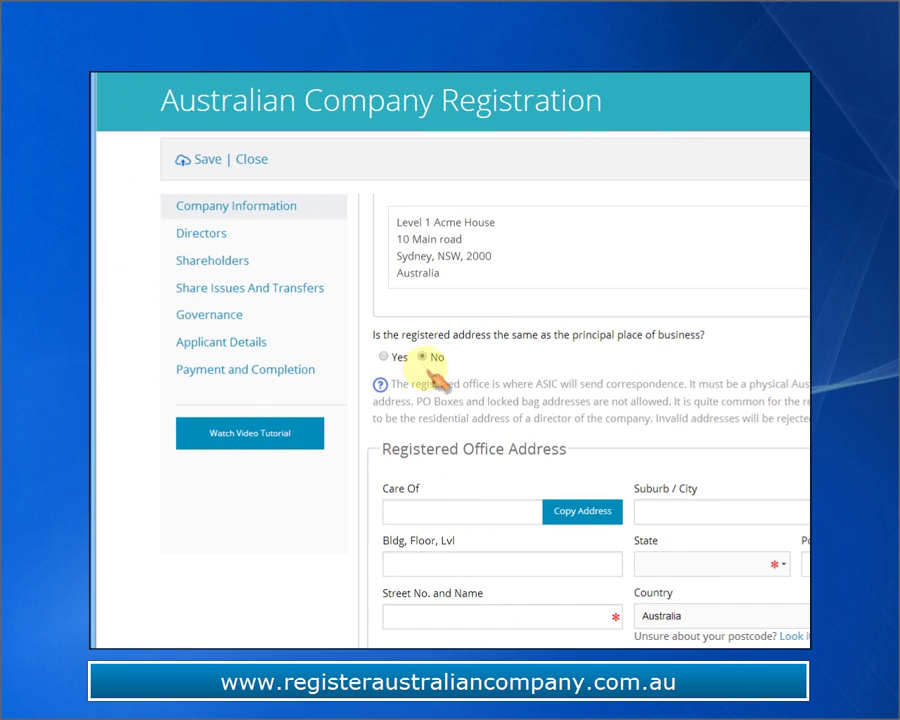
scroll(482, 378, "down", 3)
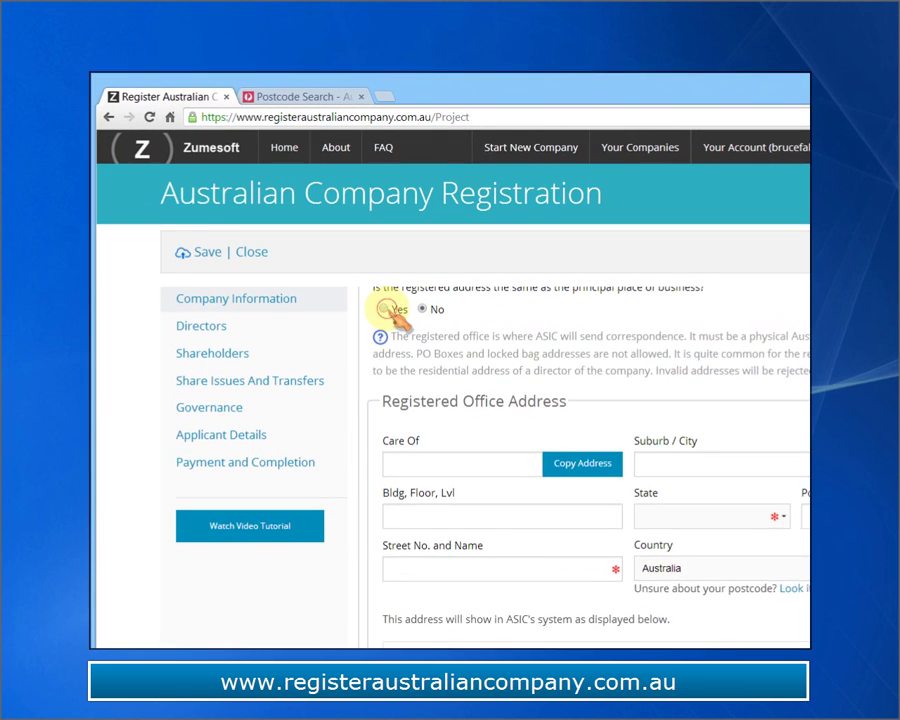
left_click(387, 309)
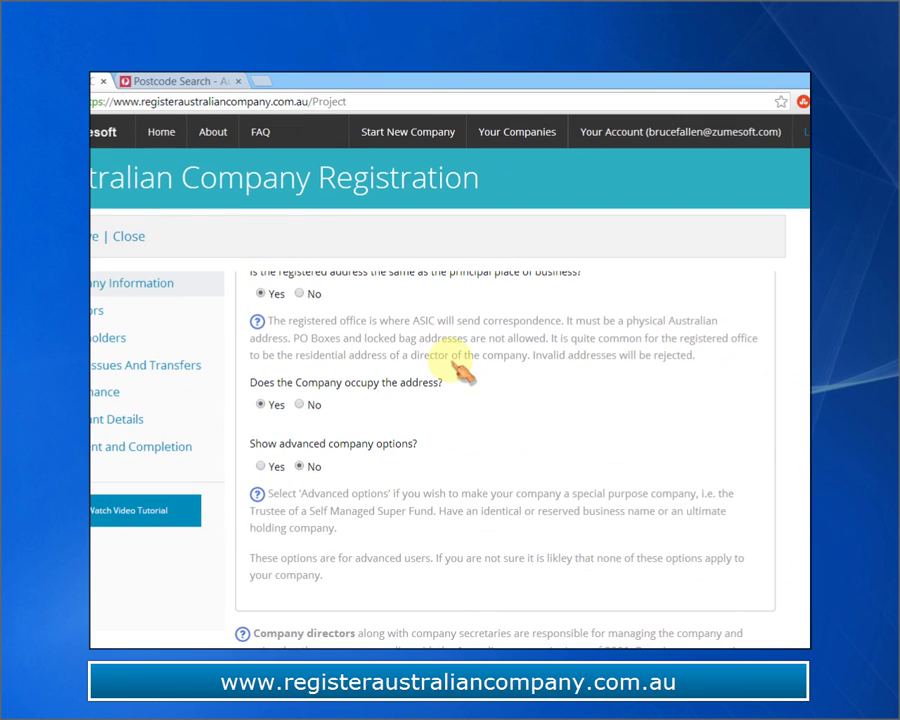
Enter the first and last name of Director 1 and set the title to Mr
scroll(462, 372, "down", 1)
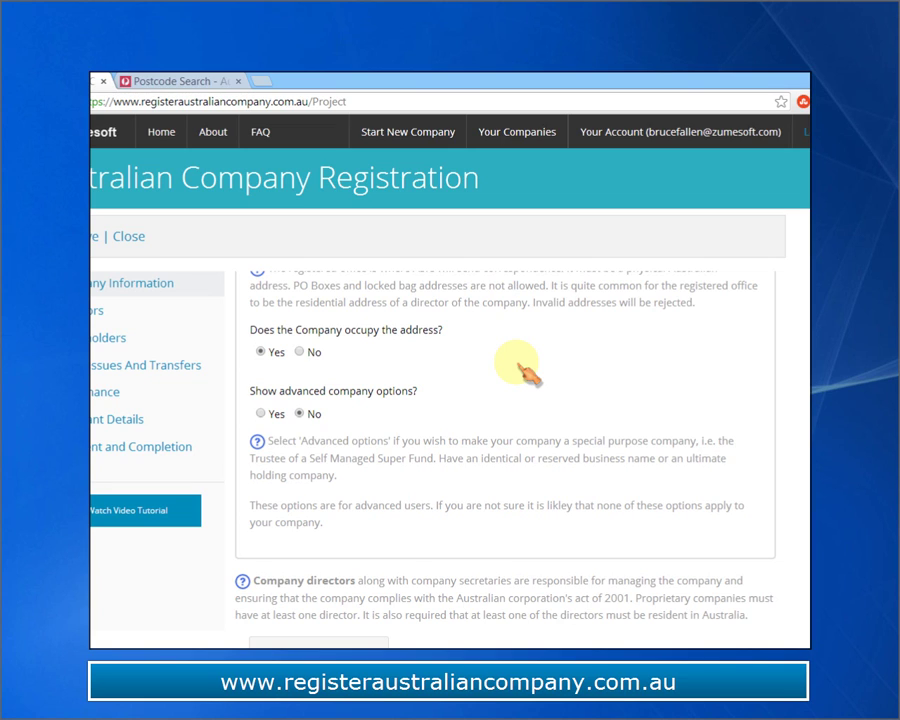
scroll(519, 372, "down", 3)
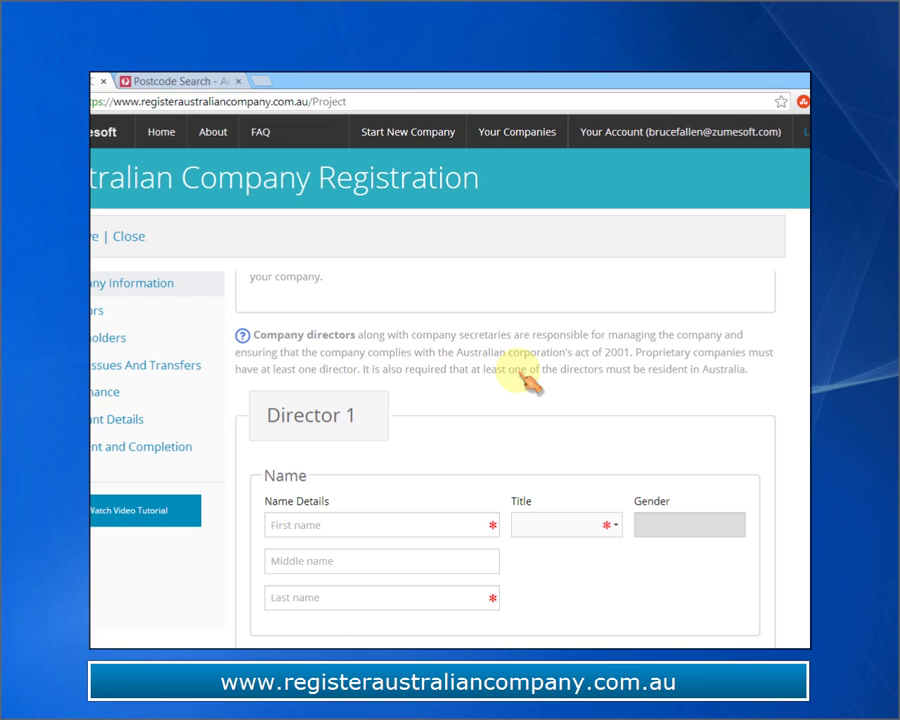
scroll(525, 378, "down", 2)
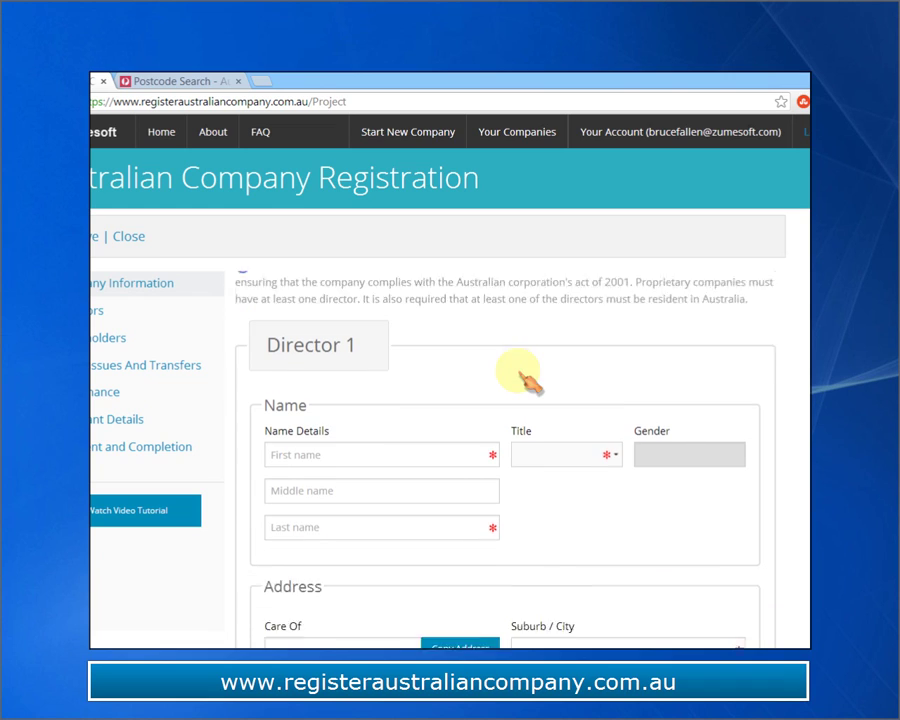
left_click(348, 433)
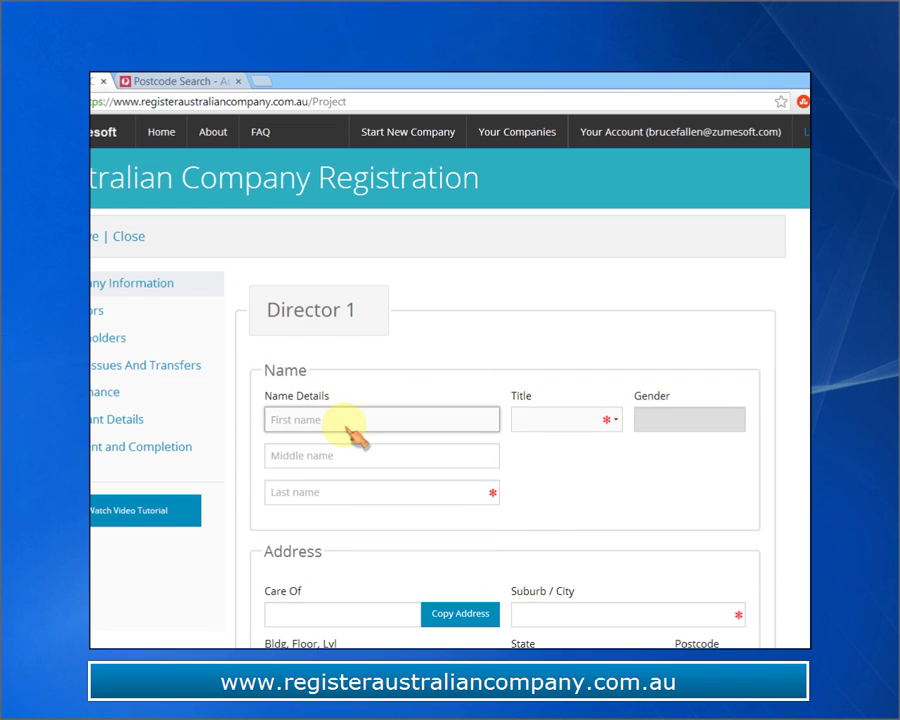
type("Bob")
key("Tab")
key("Tab")
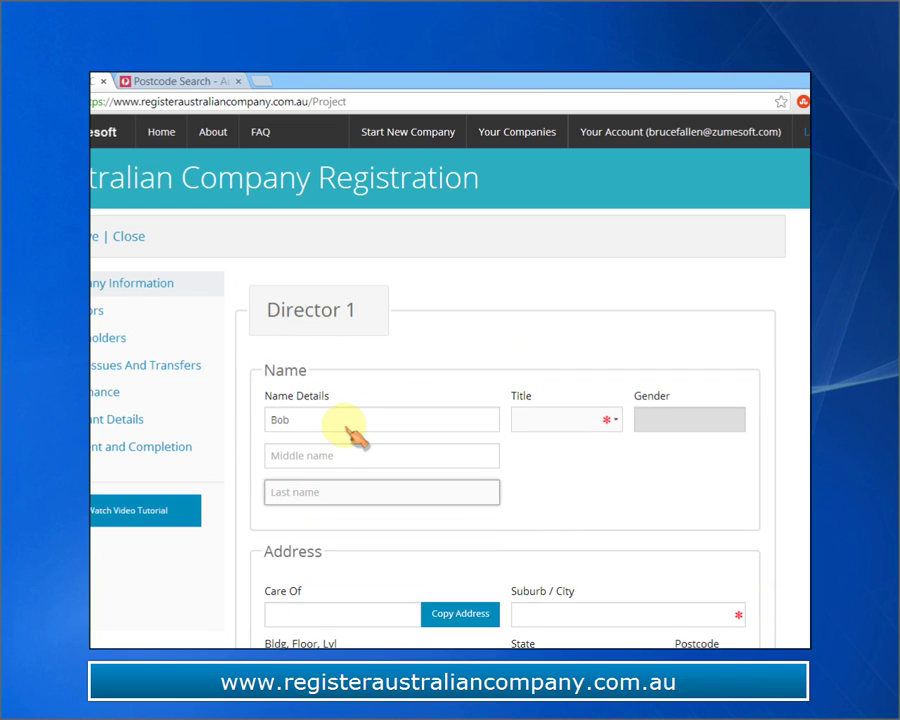
type("Smith")
key("Tab")
key("Down")
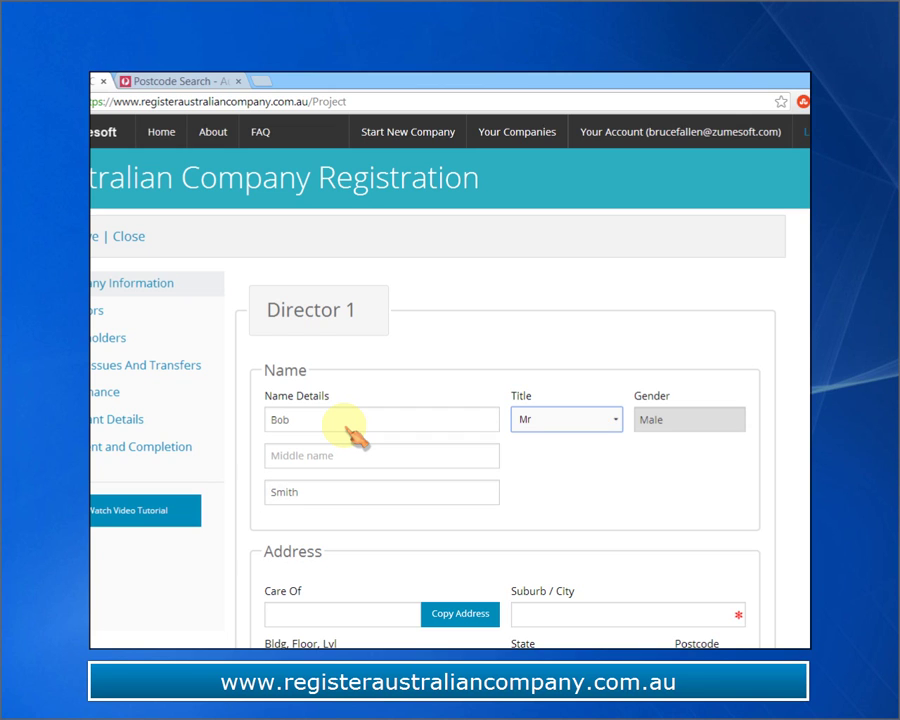
key("Tab")
Fill in Director 1's address by copying the company's principal place of business address
scroll(345, 425, "down", 2)
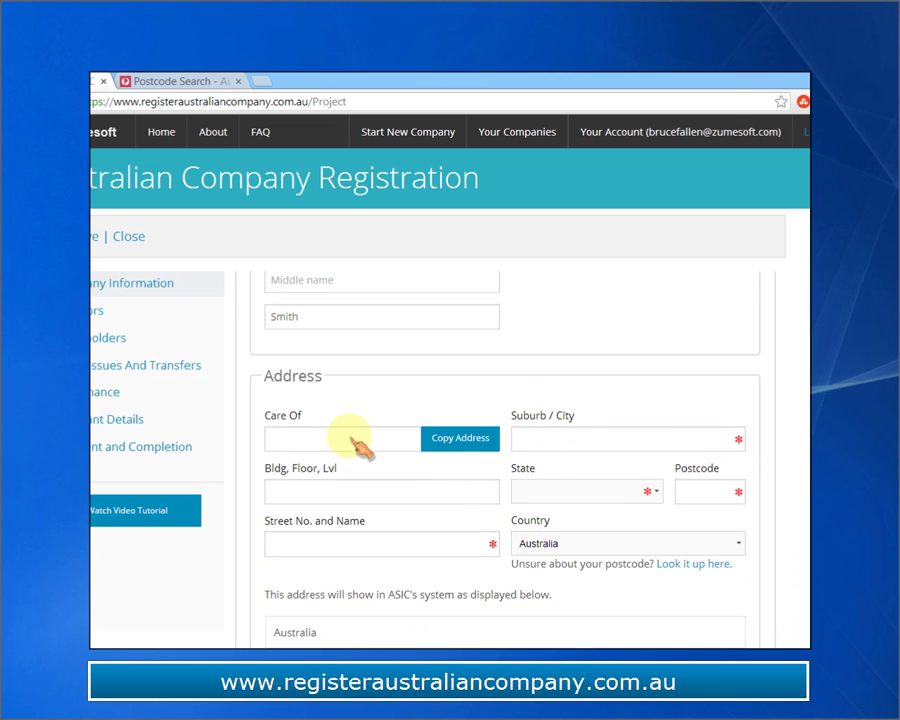
left_click(480, 443)
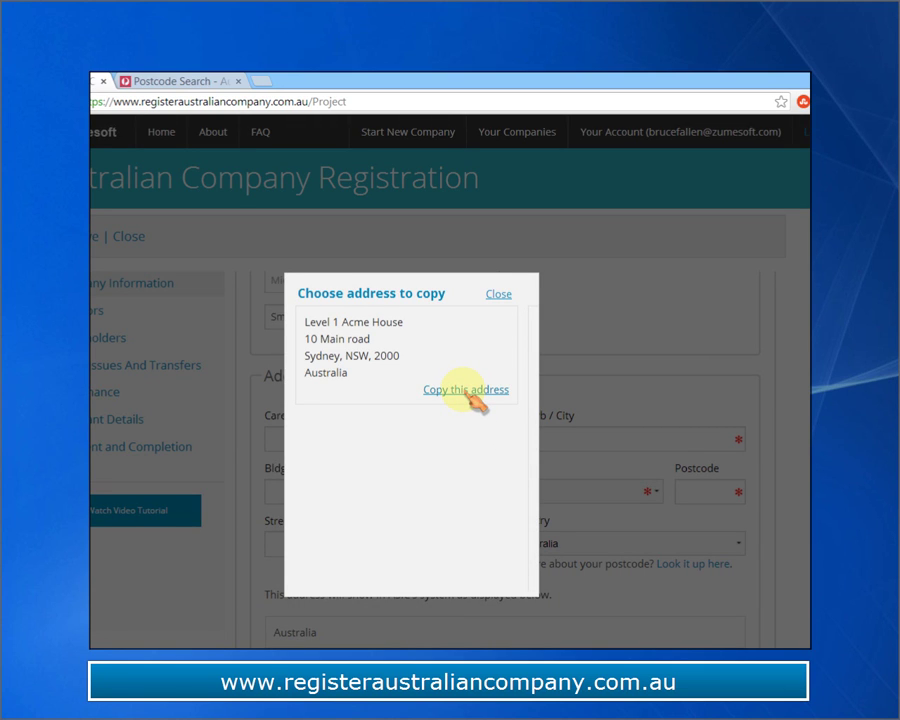
left_click(470, 390)
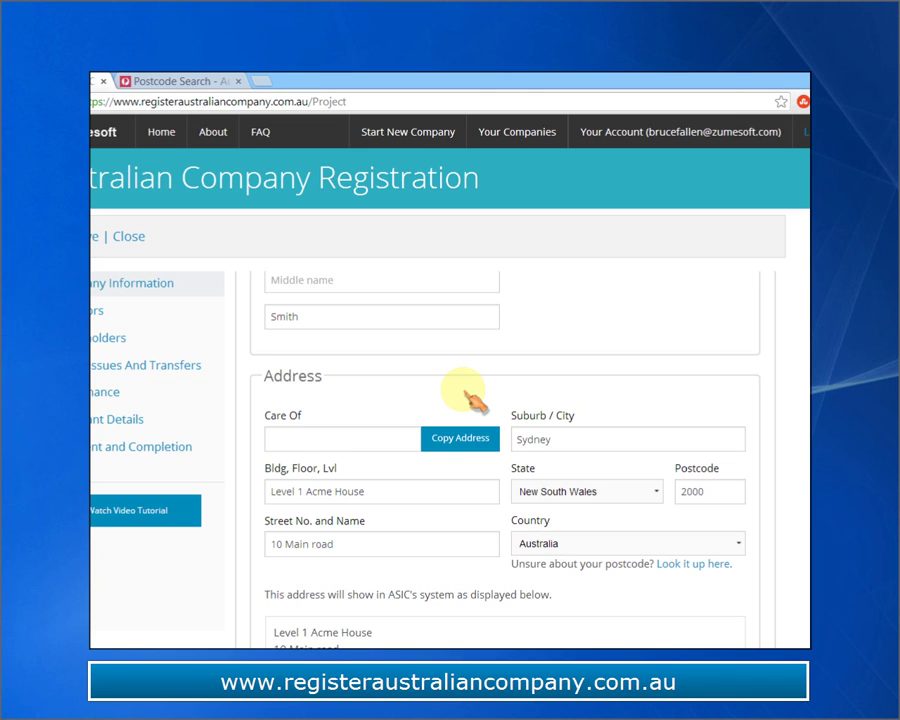
Set Director 1's birthplace to Sydney, Australia, with New South Wales as the birth state
scroll(468, 398, "down", 4)
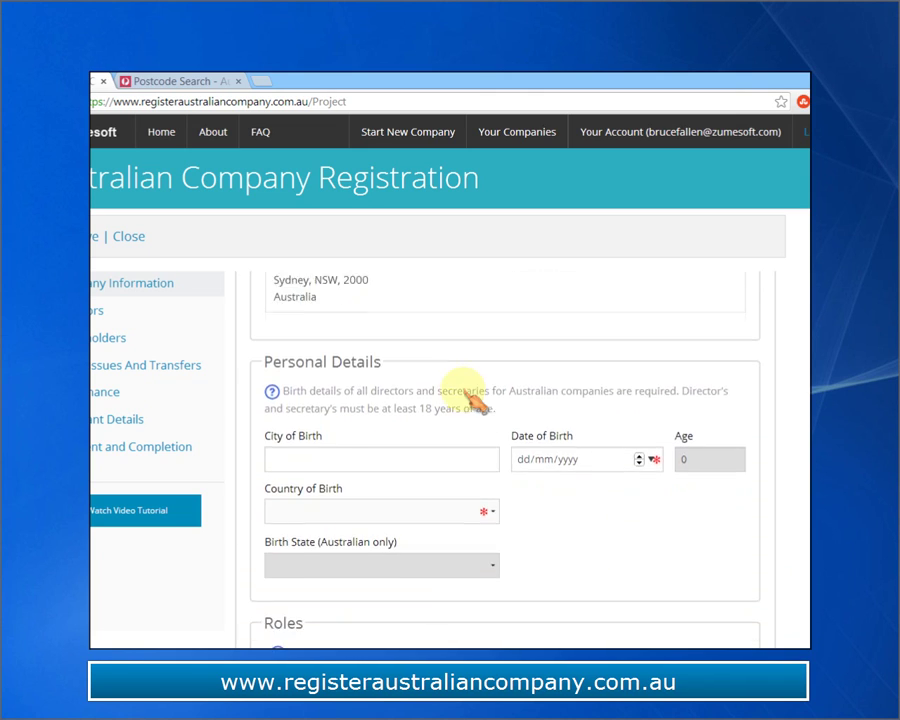
left_click(490, 492)
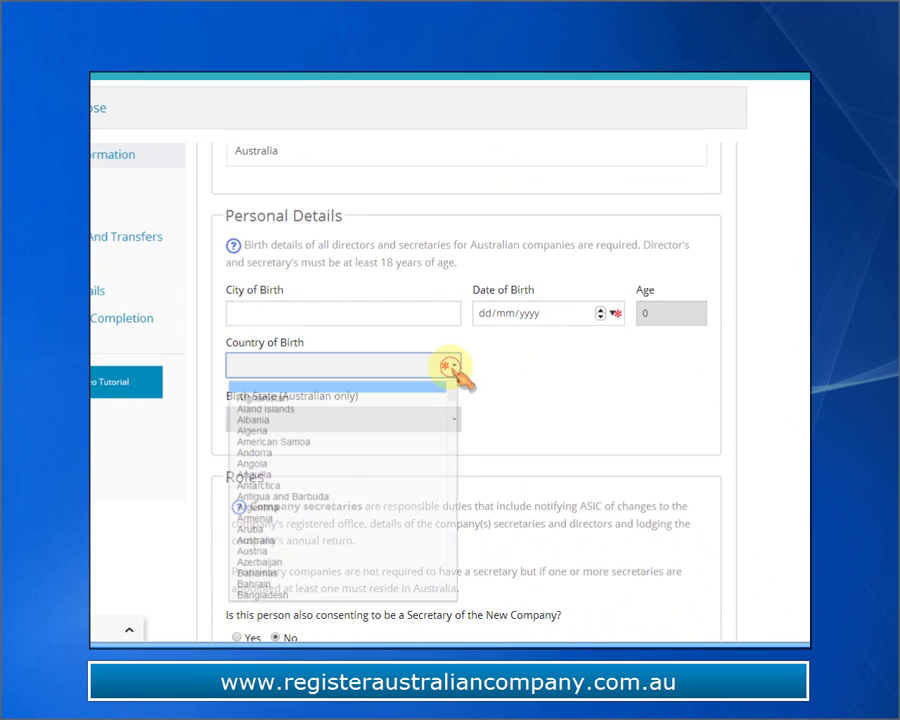
left_click(376, 321)
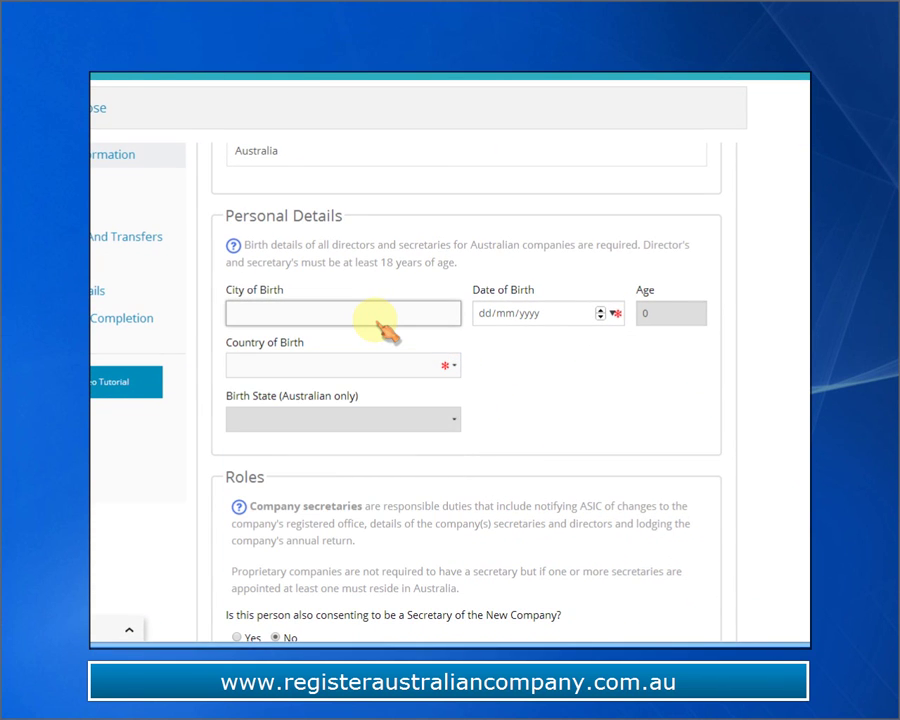
type("Sydney")
key("Tab")
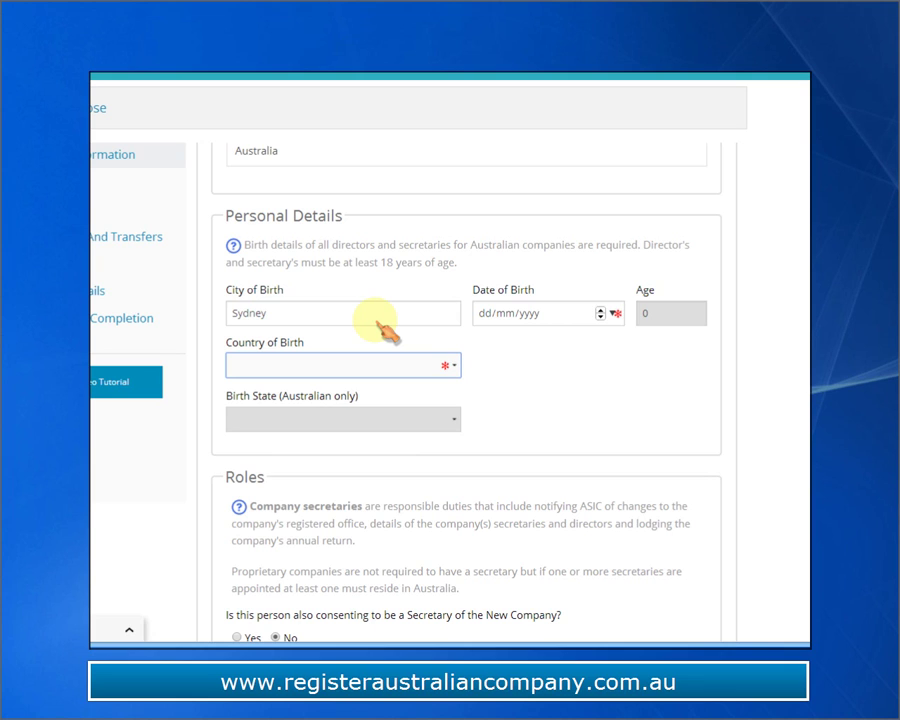
type("au")
key("Tab")
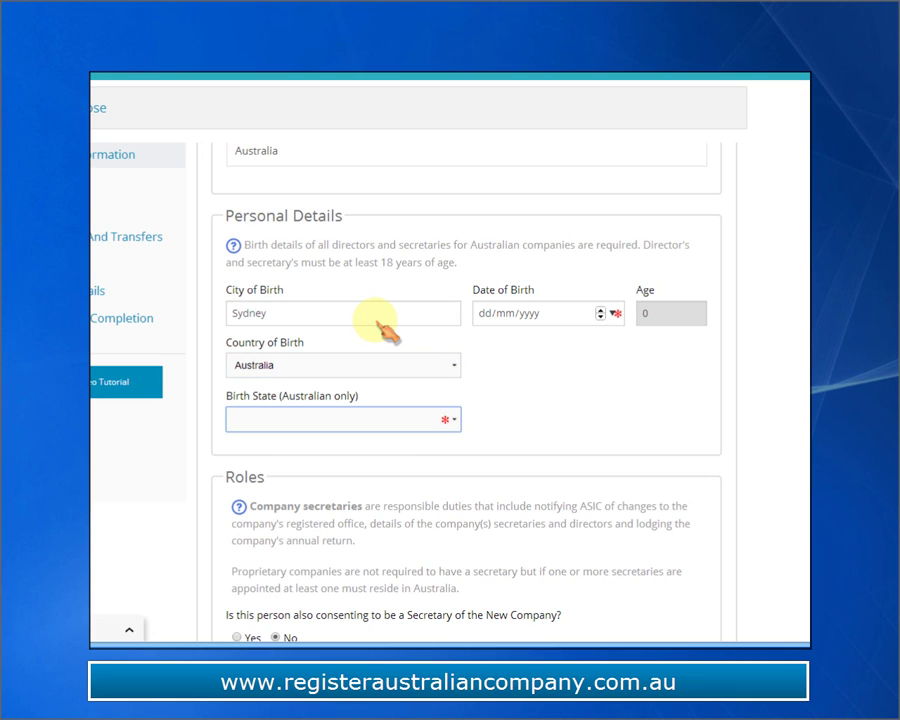
key("Down")
key("Down")
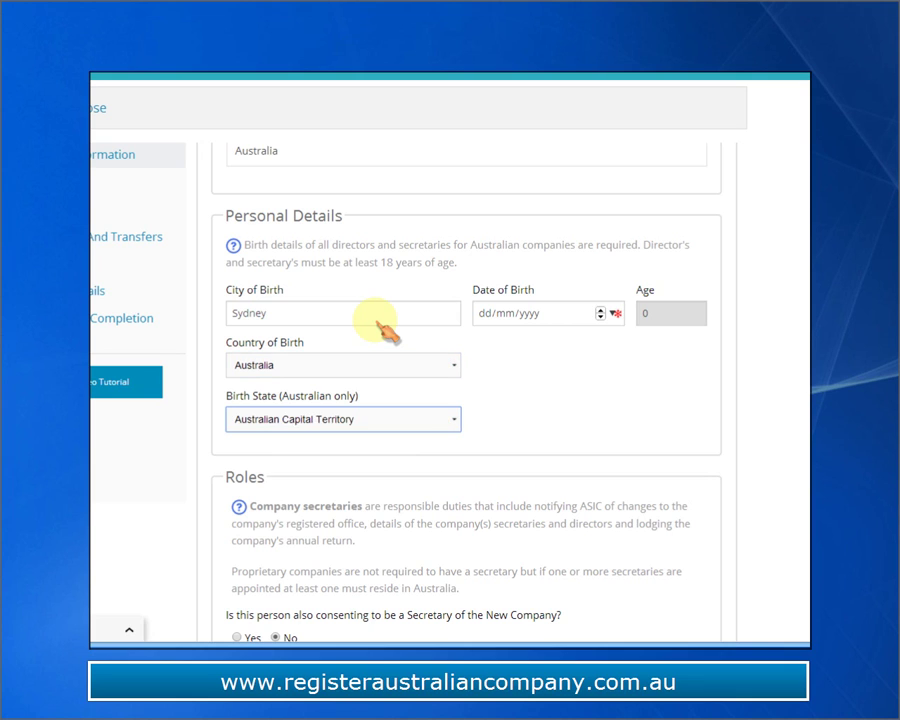
Enter Director 1's date of birth in the personal details
key("Tab")
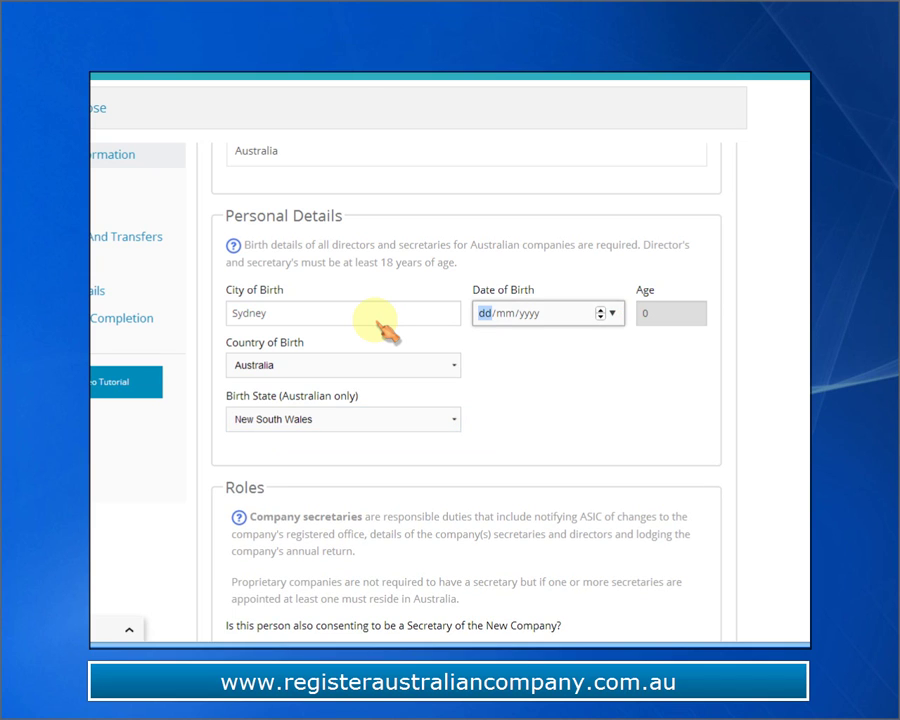
type("01/")
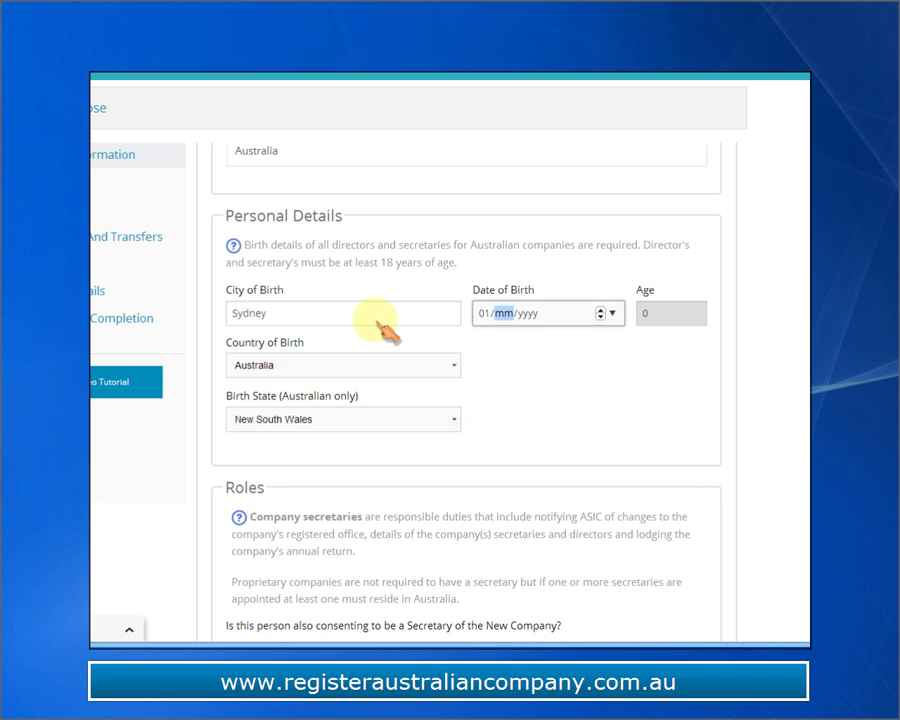
type("01/1970")
key("Tab")
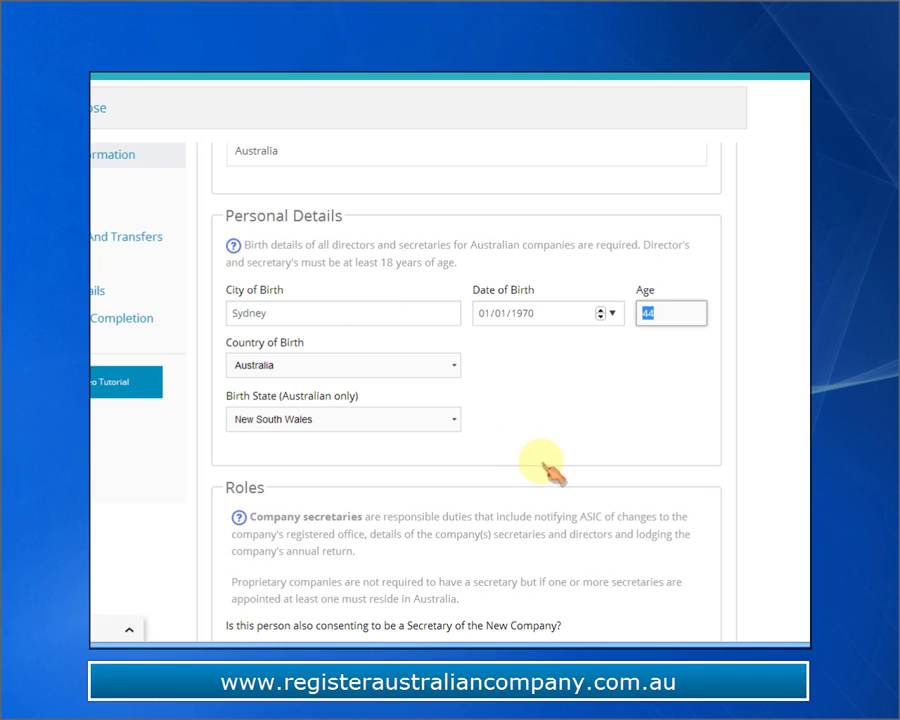
Answer Yes to Director 1 being a secretary, the public officer and a shareholder of the new company
scroll(567, 405, "down", 3)
scroll(567, 405, "down", 1)
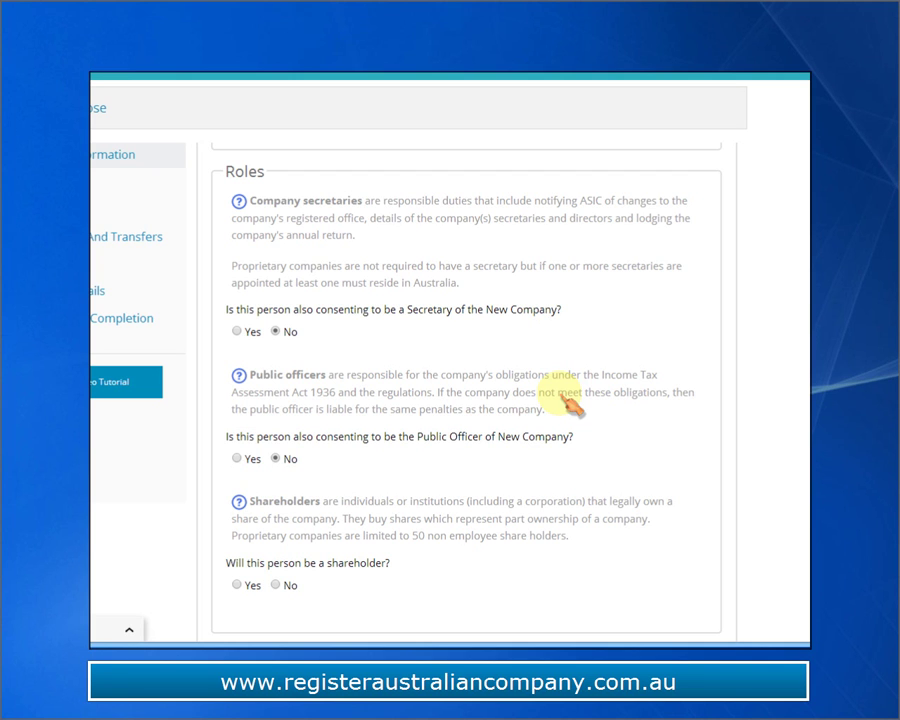
left_click(237, 331)
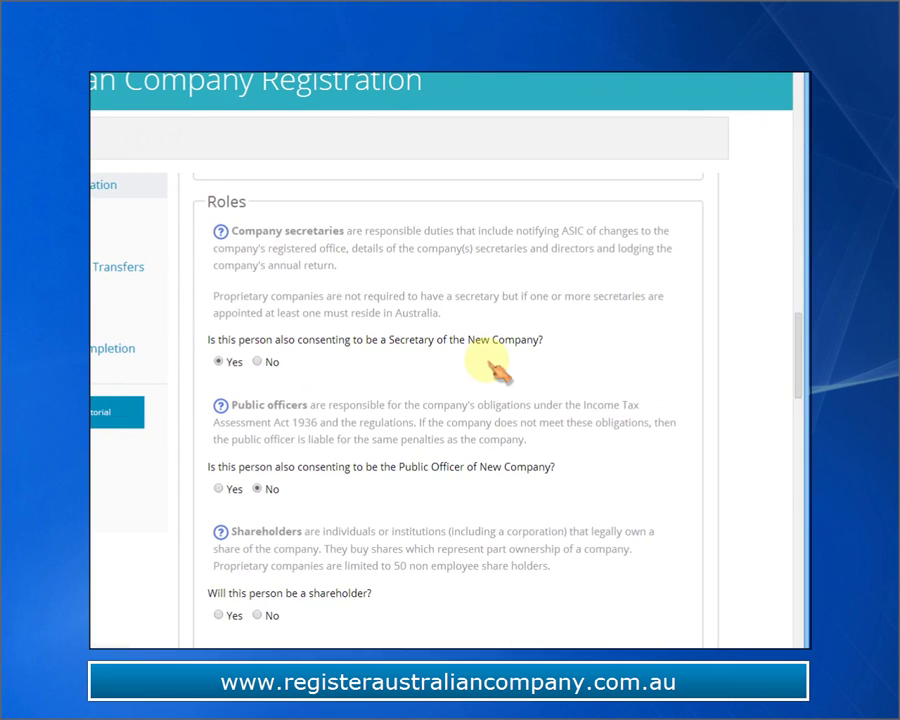
scroll(676, 370, "down", 2)
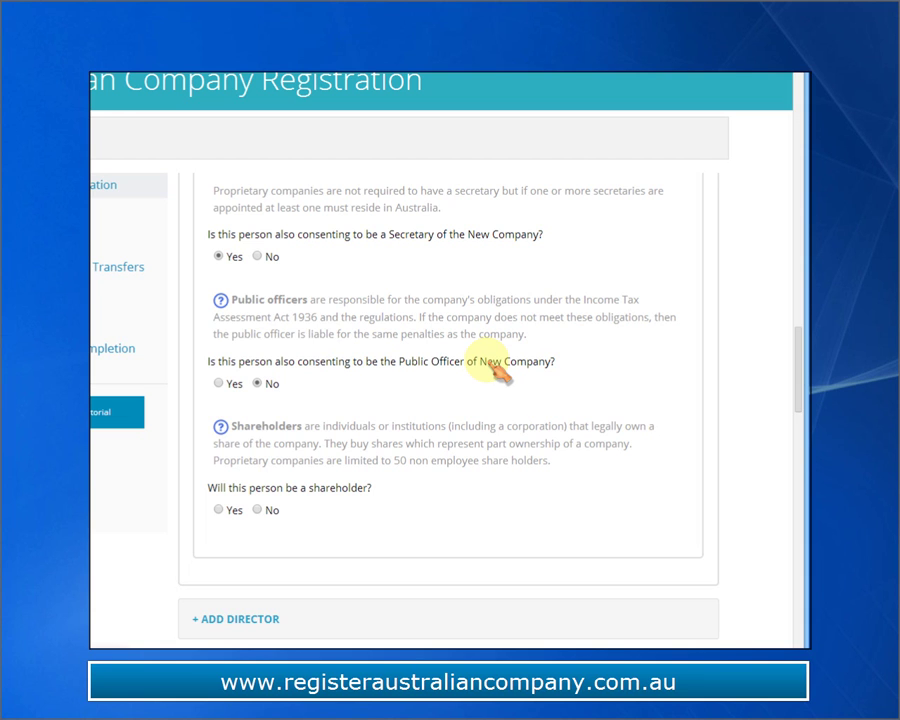
left_click(218, 383)
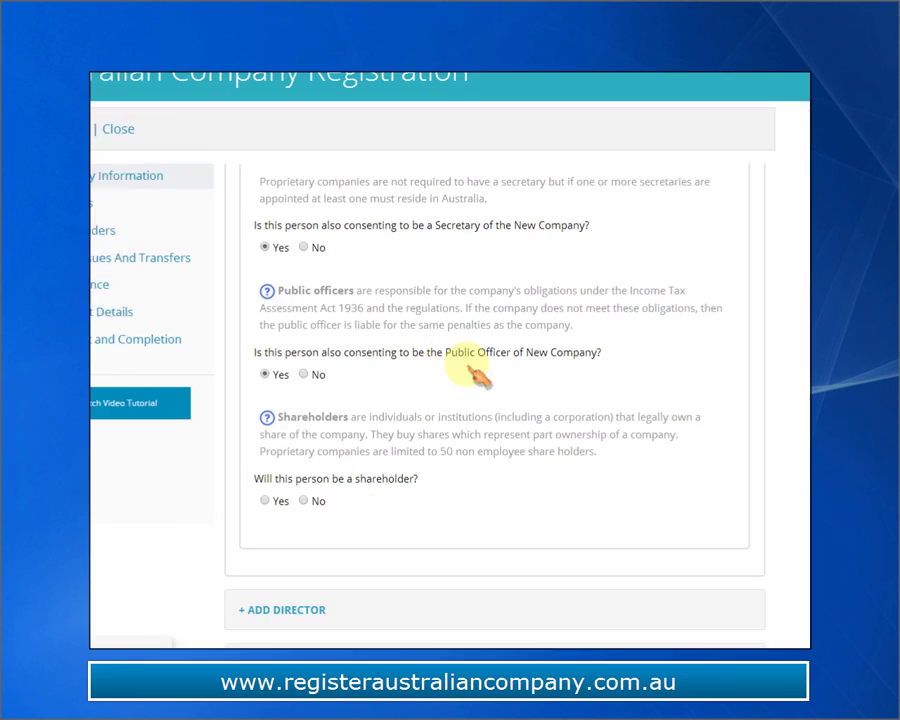
scroll(460, 370, "down", 1)
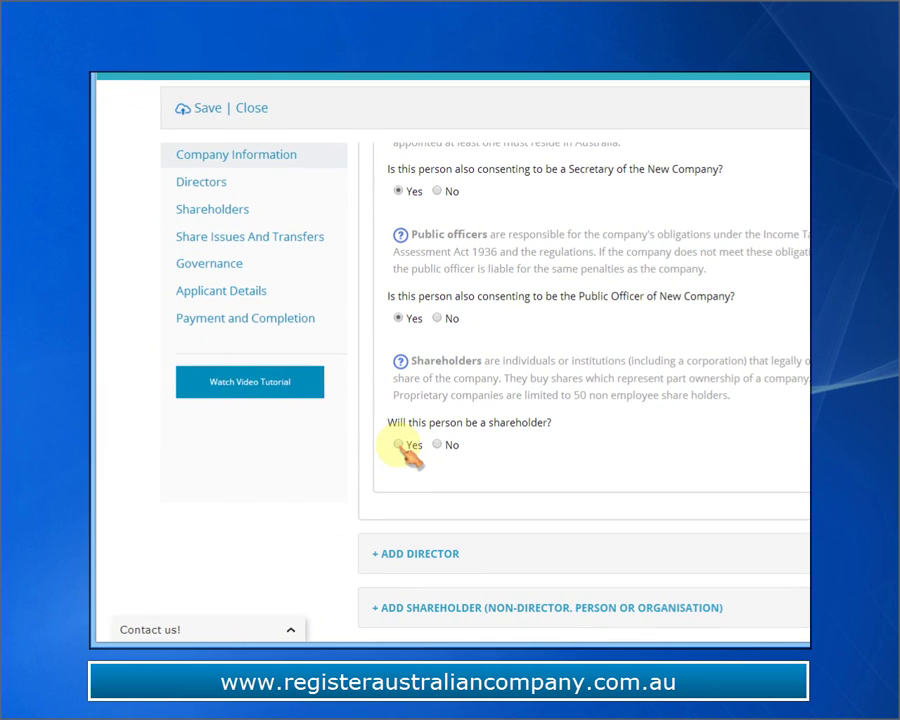
left_click(400, 445)
scroll(527, 424, "down", 1)
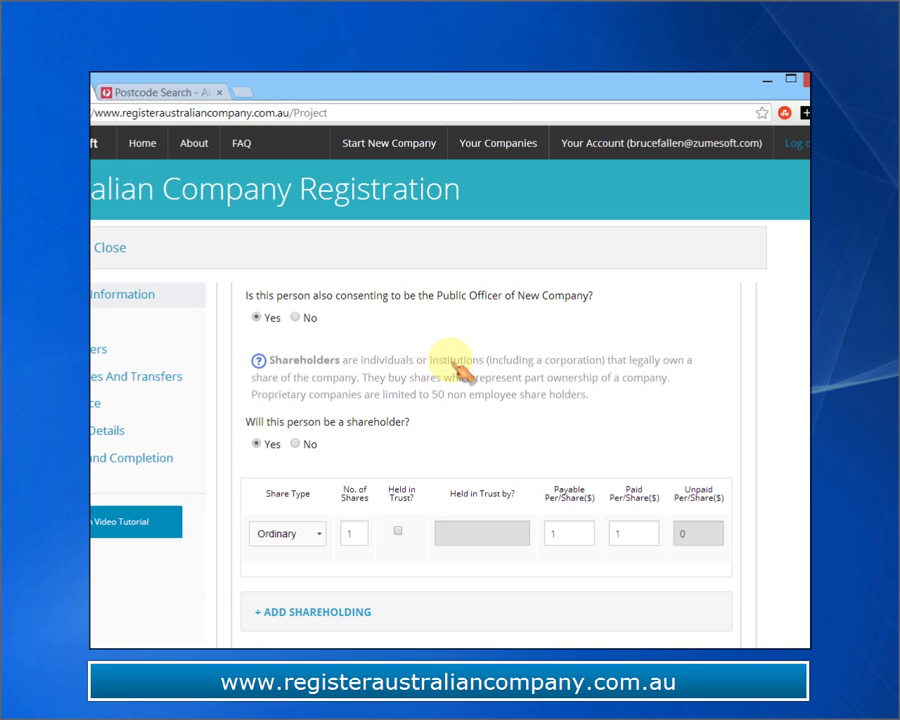
Add a second director, look through its blank sections, and remove that director again
scroll(447, 362, "down", 5)
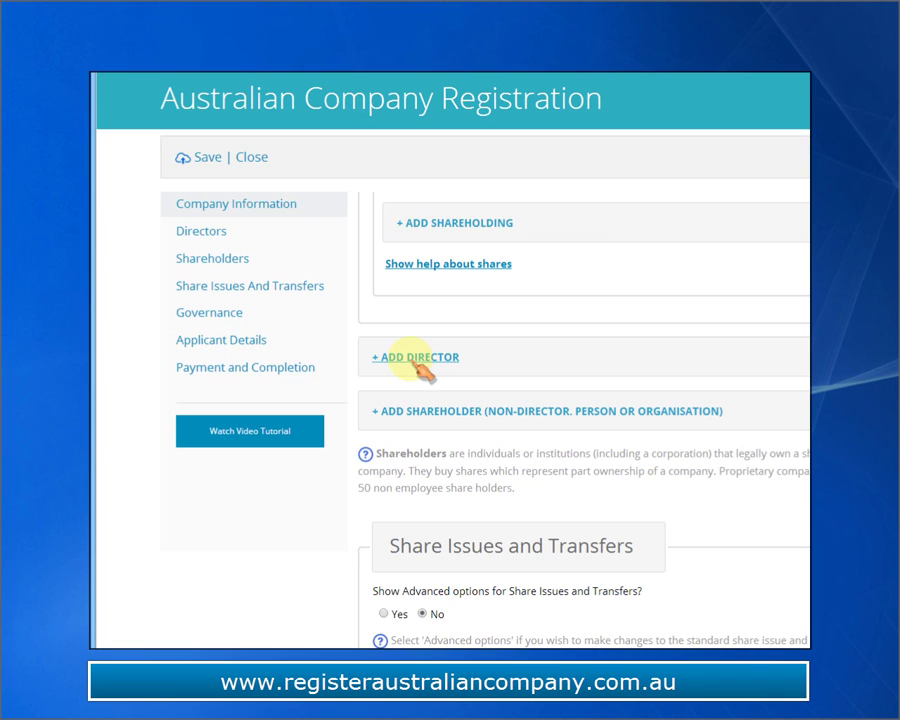
left_click(269, 465)
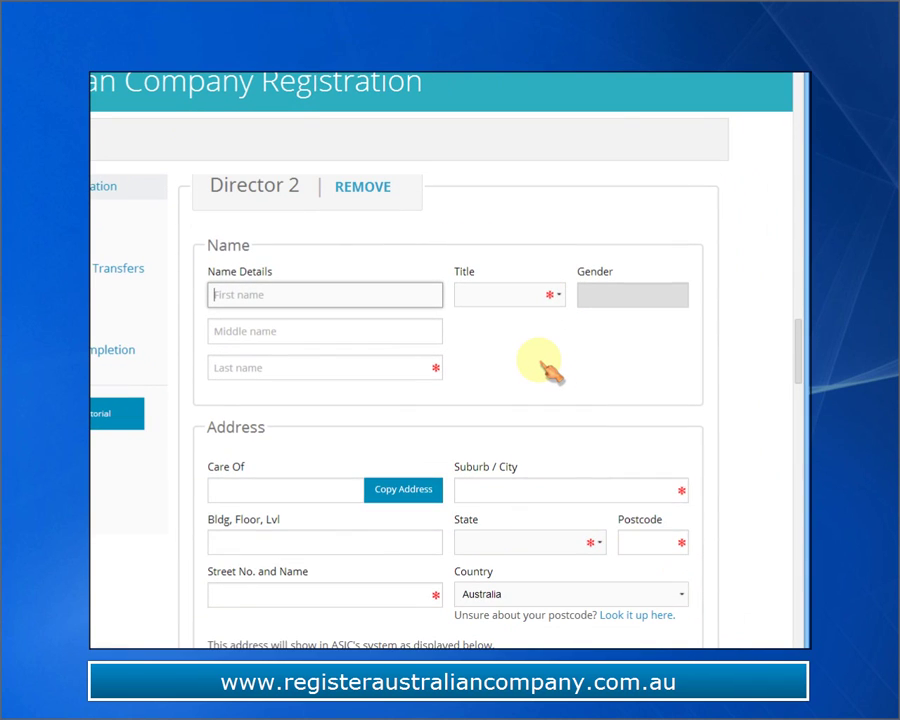
scroll(540, 368, "down", 5)
scroll(540, 368, "down", 10)
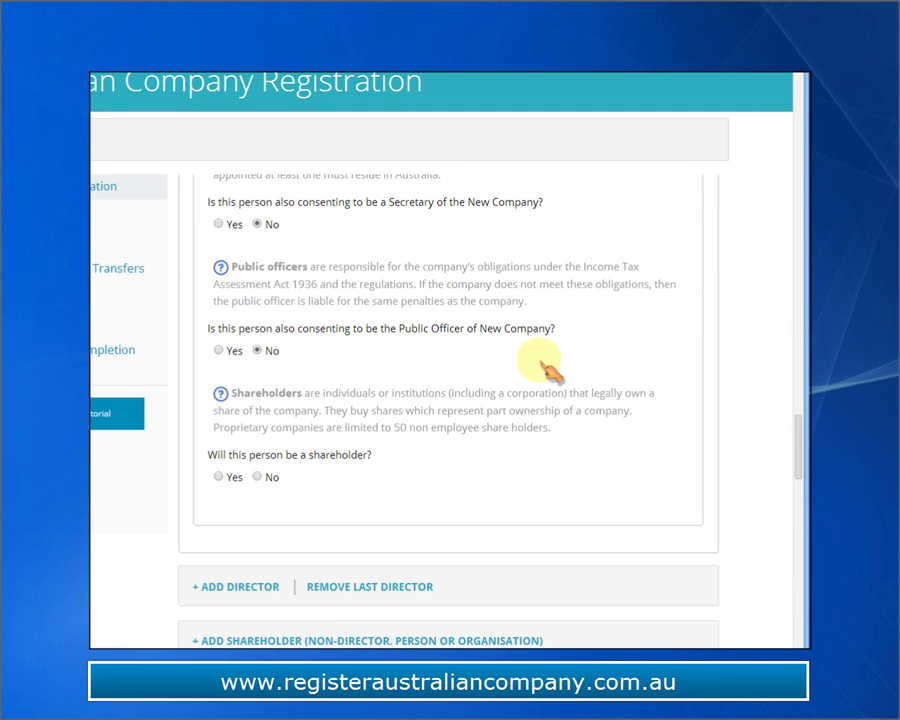
scroll(545, 370, "up", 10)
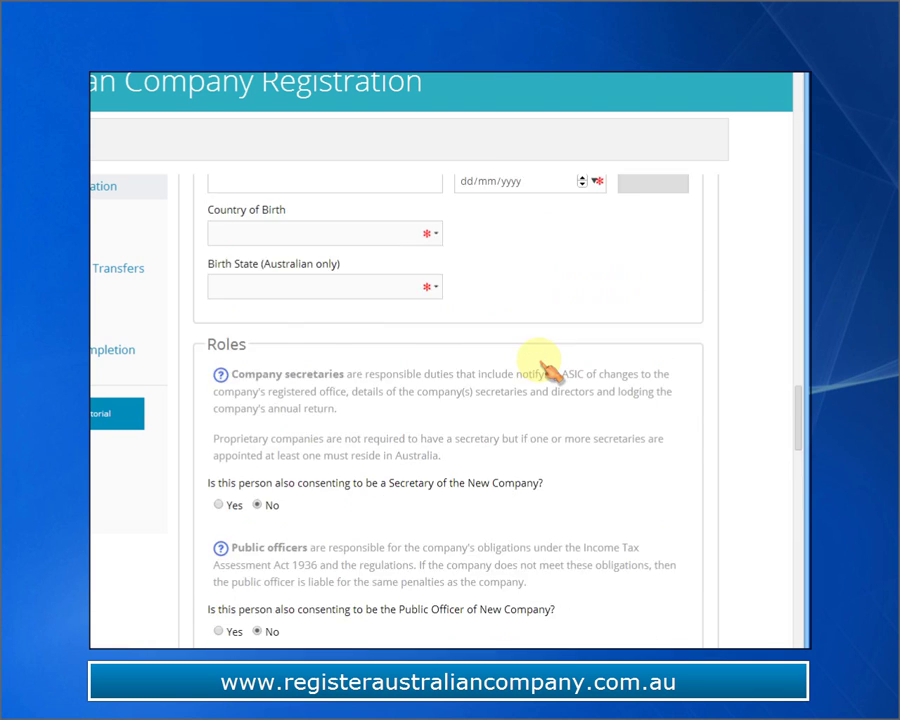
scroll(545, 368, "up", 3)
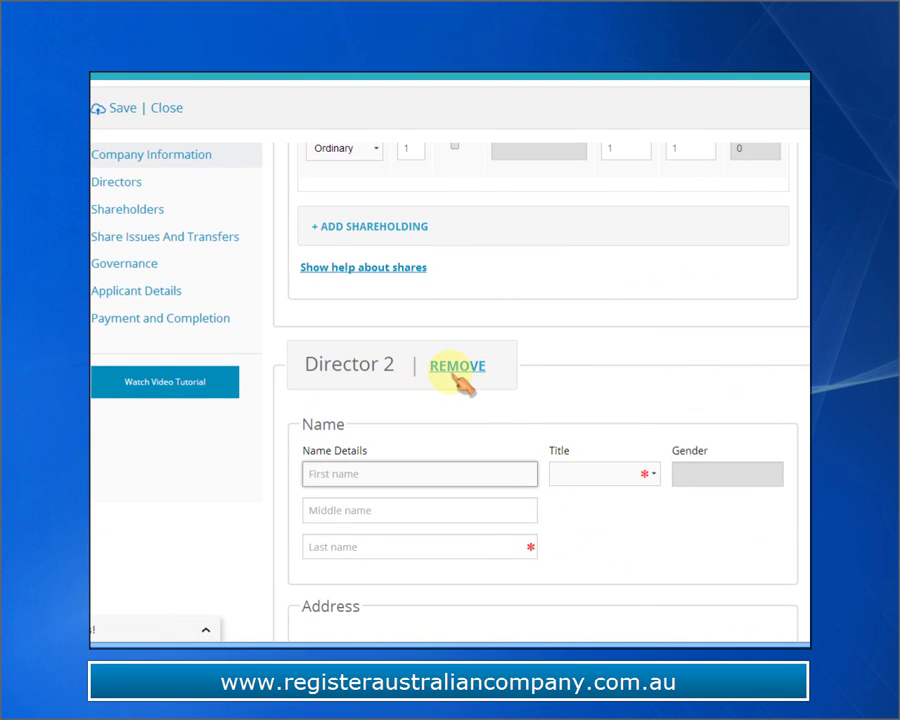
left_click(457, 376)
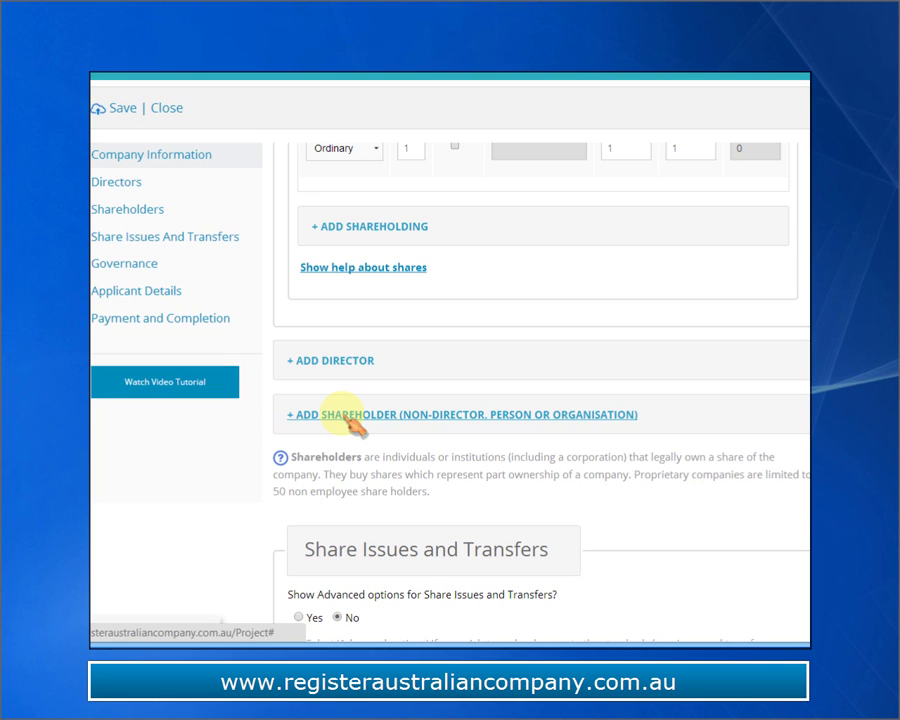
Show the advanced options for Share Issues and Transfers and review the pre-emption, come-along and tag-along settings
scroll(518, 518, "down", 5)
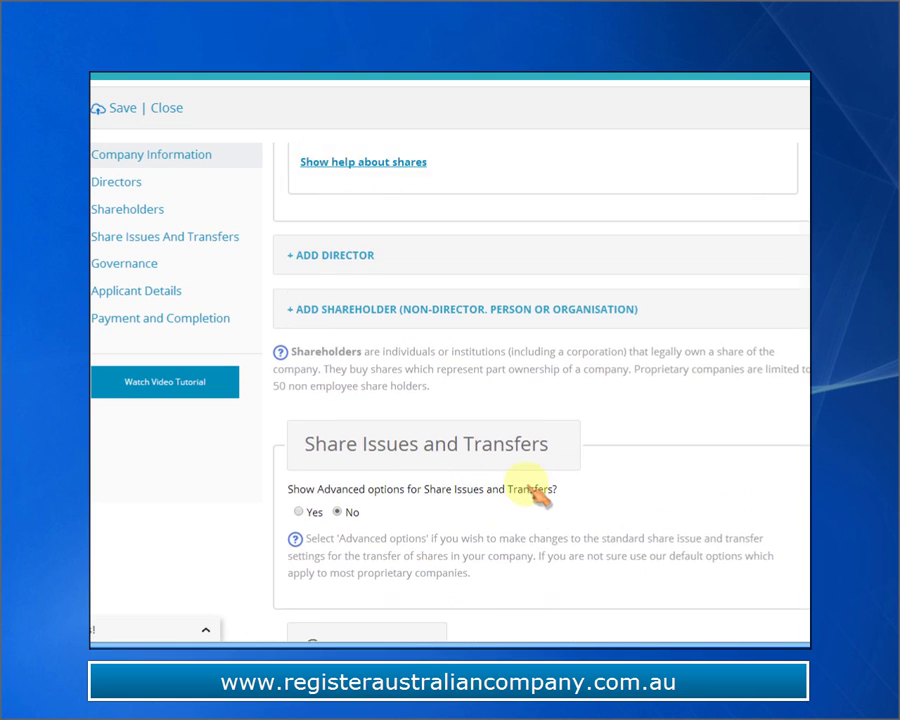
scroll(550, 512, "down", 2)
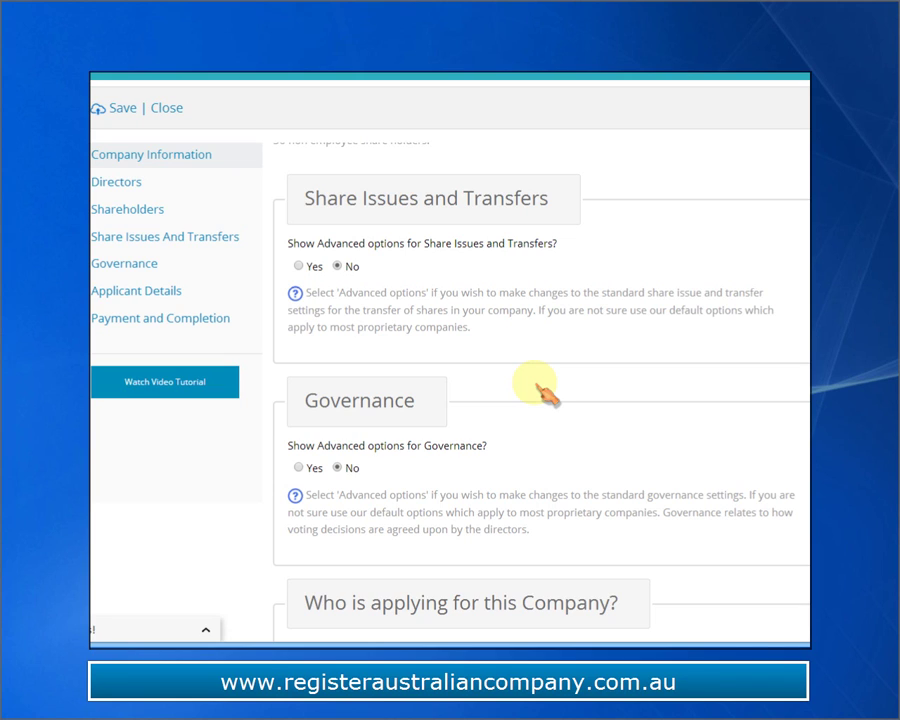
left_click(298, 266)
scroll(536, 344, "down", 3)
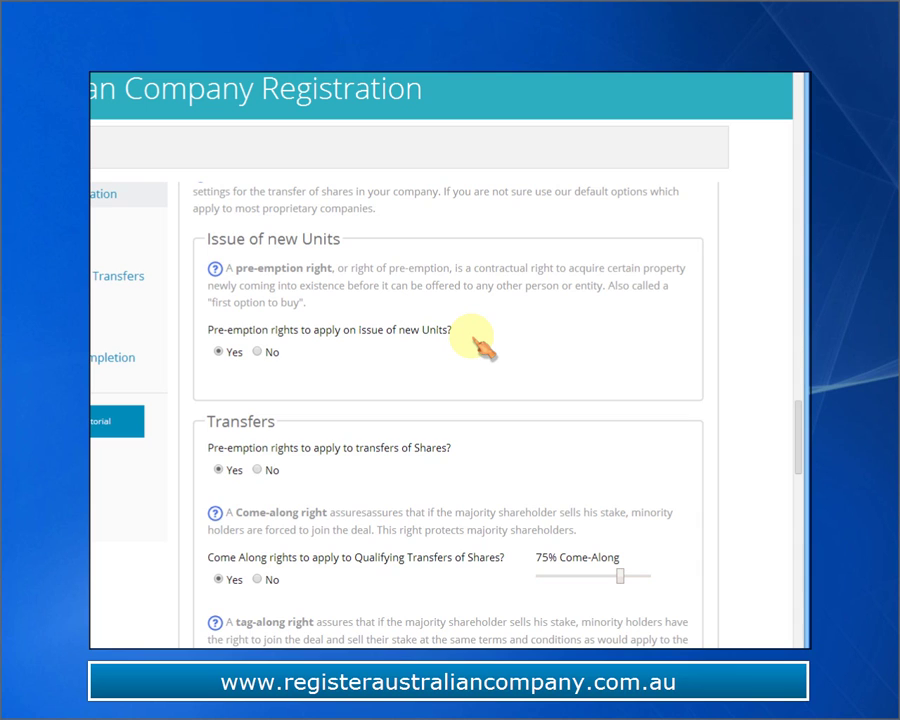
scroll(484, 344, "down", 3)
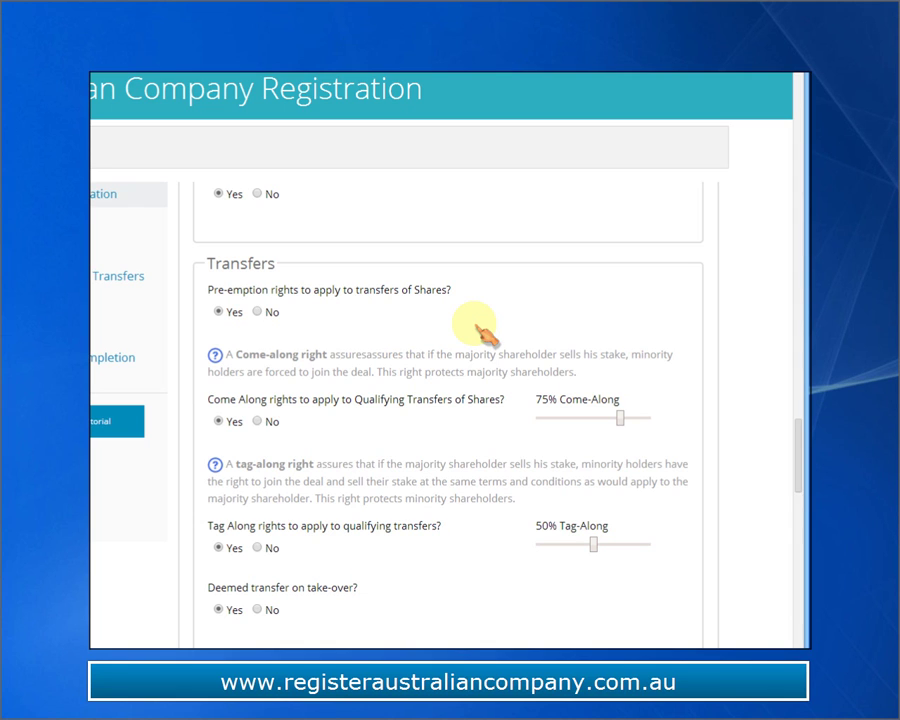
Show the advanced options for Governance and review the voting rules for director and member decisions
scroll(478, 330, "down", 5)
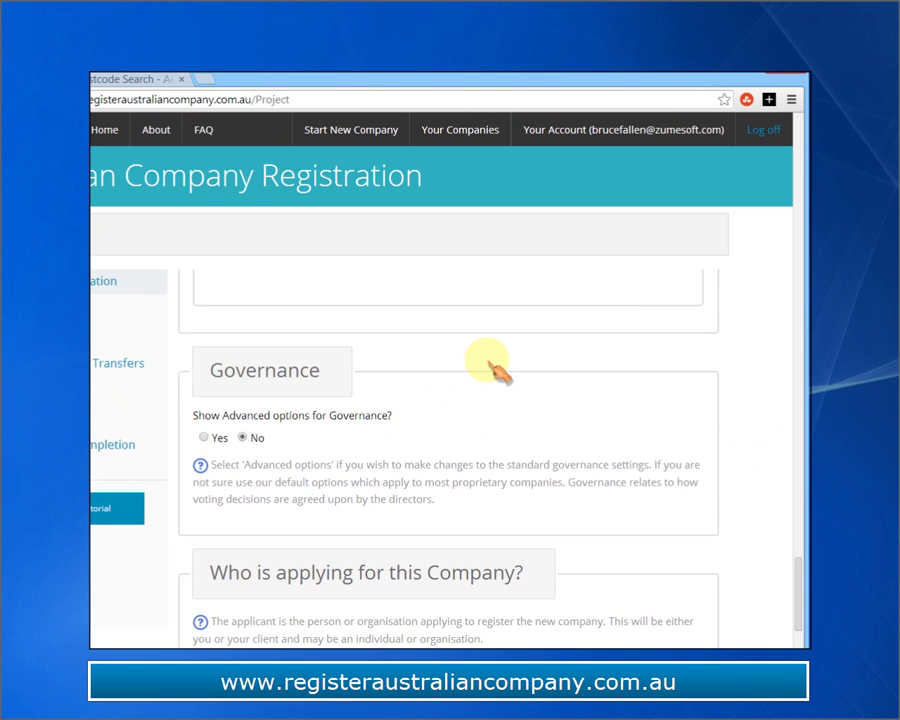
left_click(204, 437)
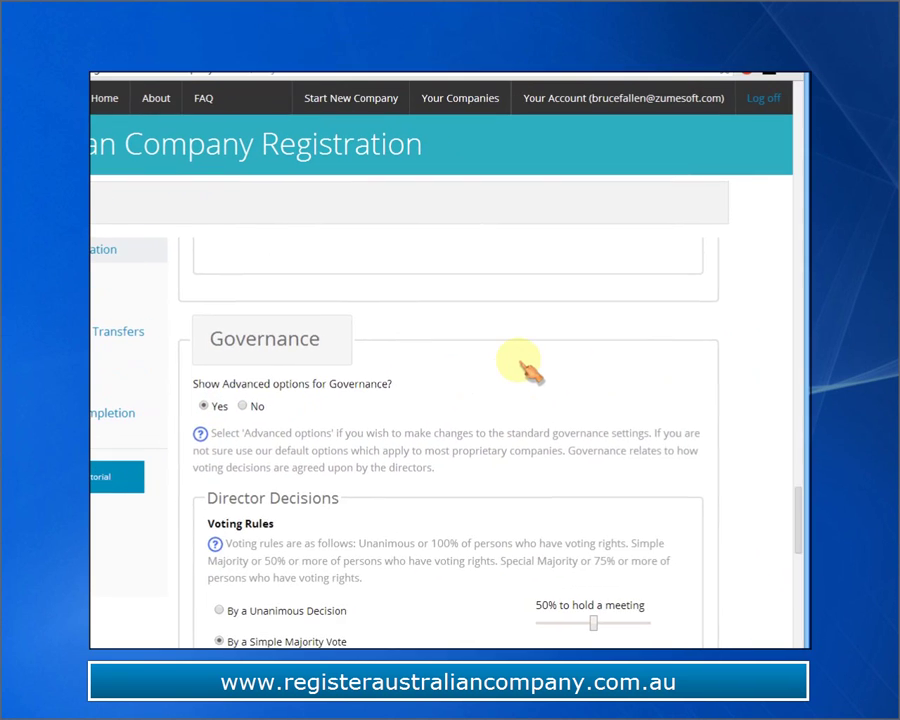
scroll(521, 372, "down", 2)
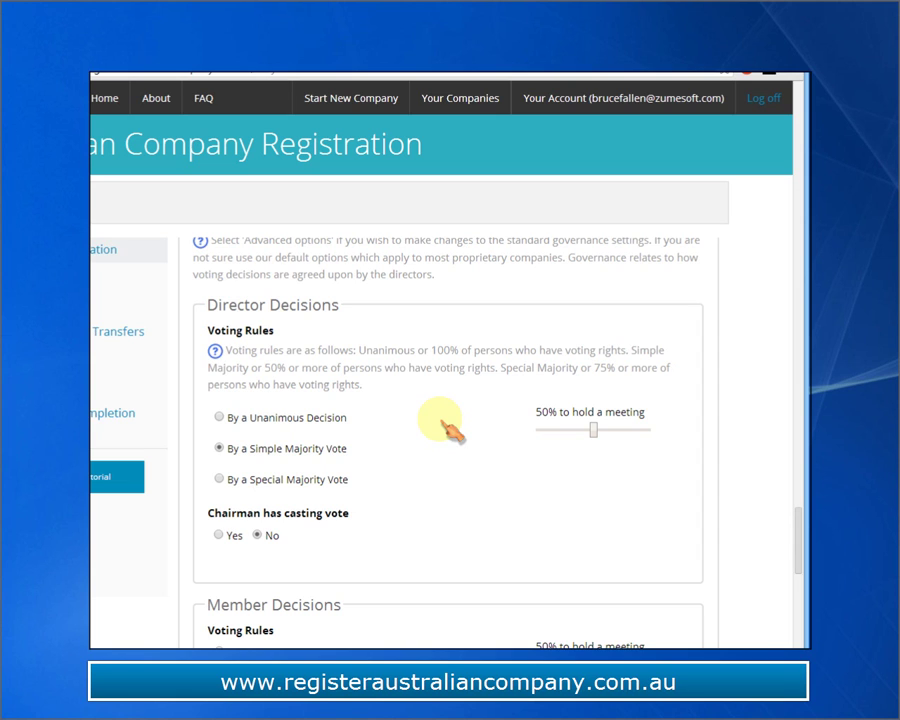
scroll(445, 428, "down", 3)
scroll(470, 385, "up", 2)
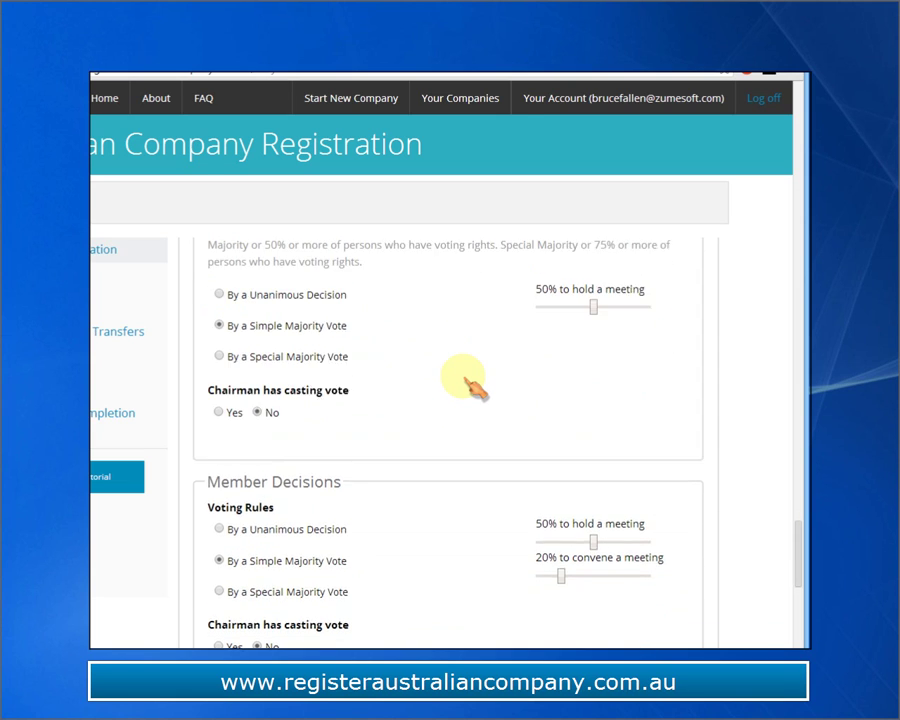
scroll(470, 385, "down", 1)
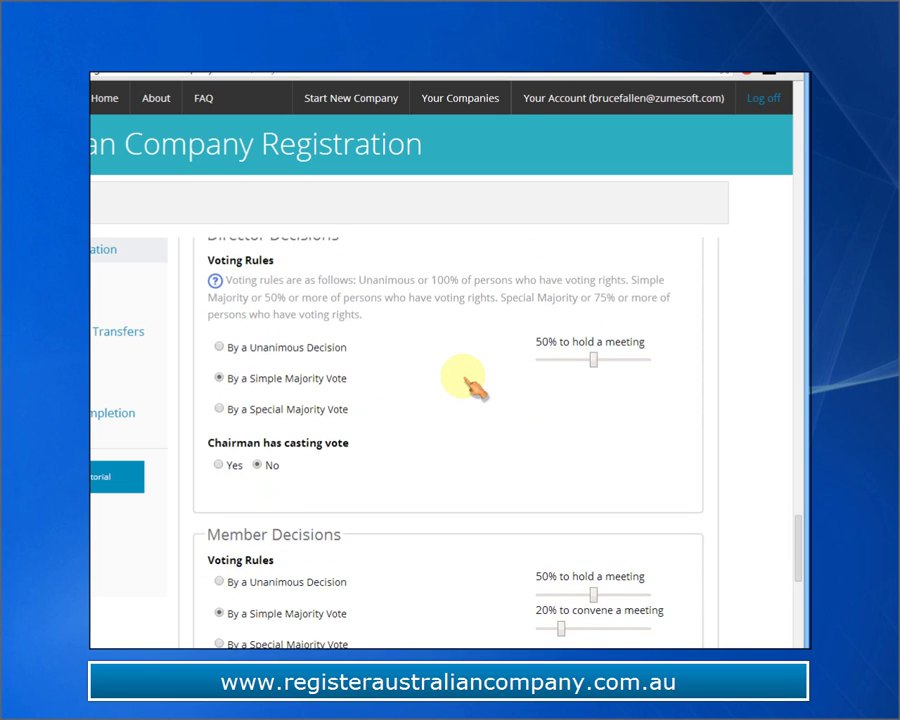
scroll(470, 385, "down", 6)
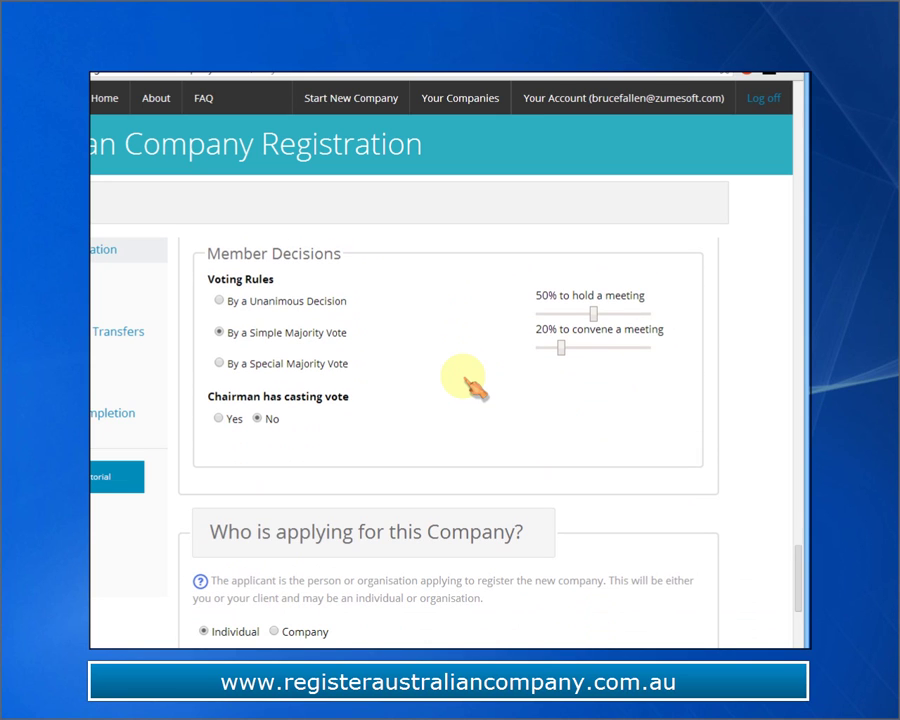
Keep the applicant as an individual and enter the applicant's first name, last name and title
scroll(470, 385, "down", 6)
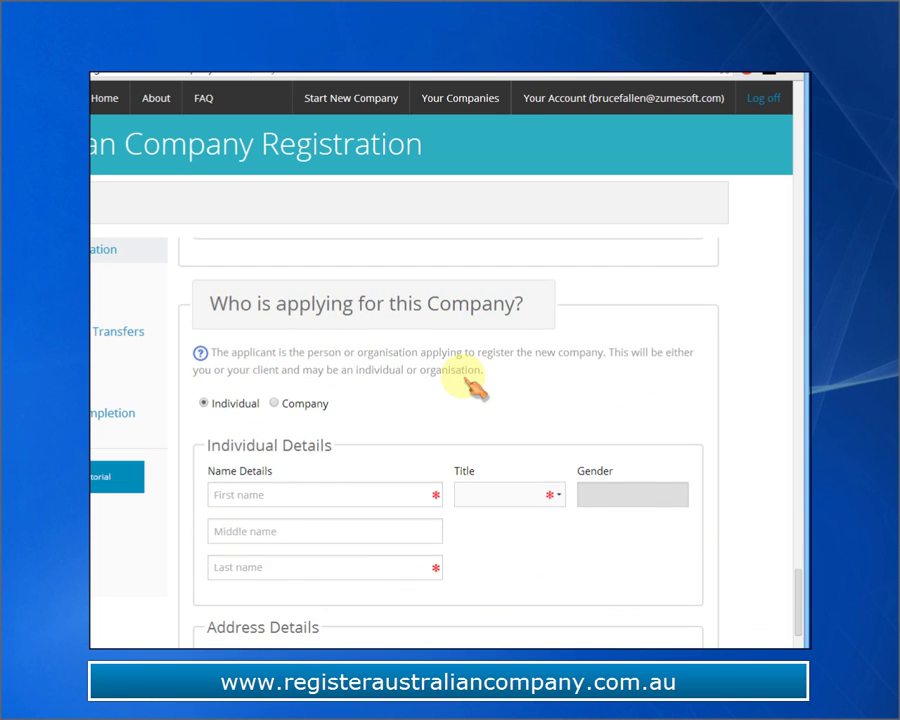
scroll(470, 385, "up", 1)
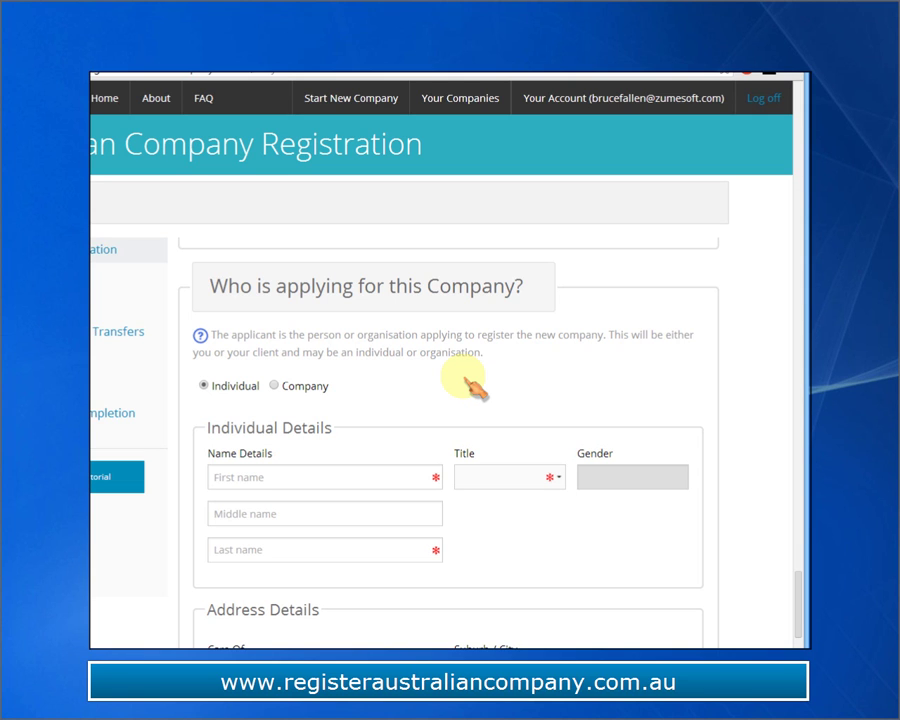
scroll(475, 390, "down", 1)
left_click(304, 394)
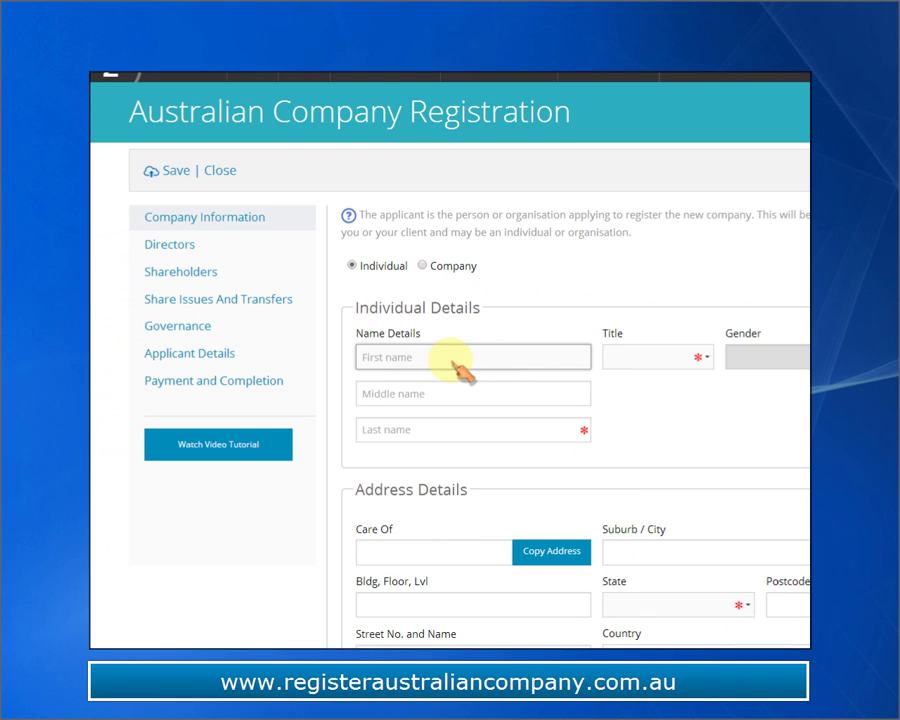
type("Bob")
key("Tab")
key("Tab")
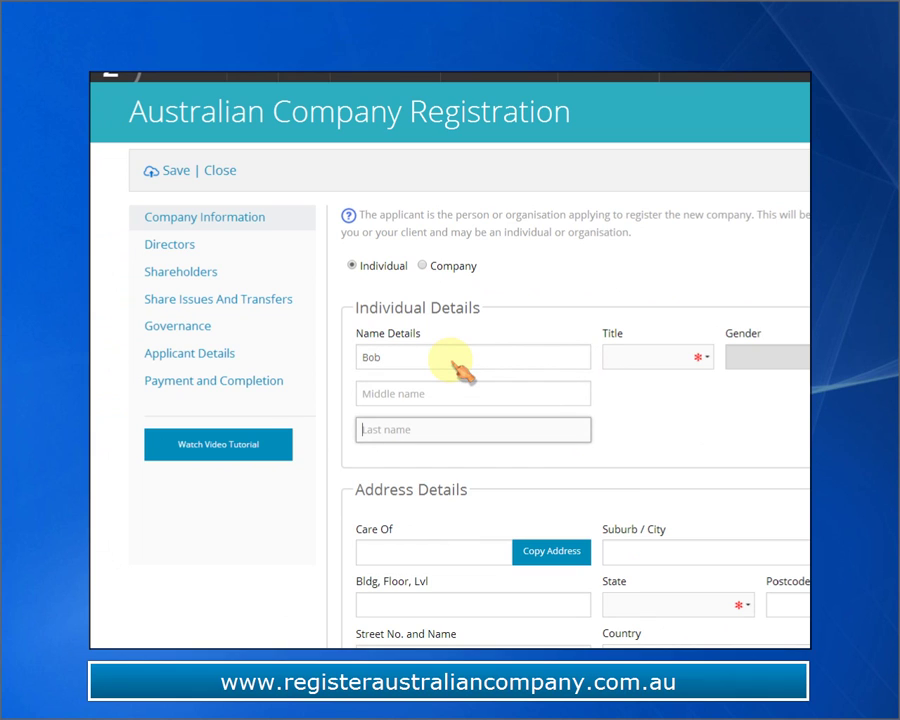
type("Smith")
key("Tab")
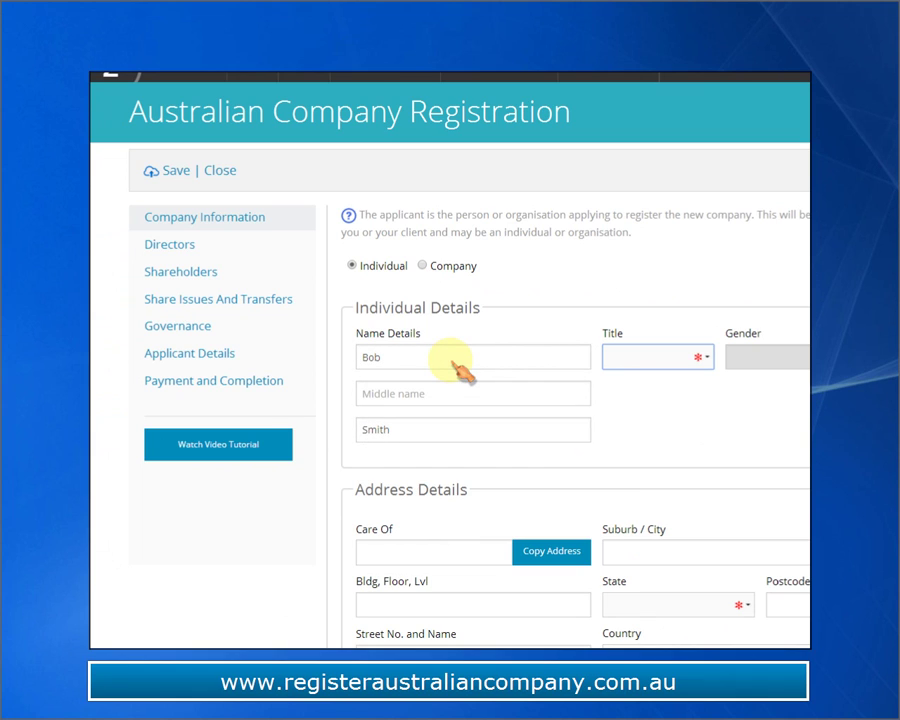
key("m")
Fill the applicant's address details by copying the first of the addresses already entered in the form
scroll(490, 390, "down", 3)
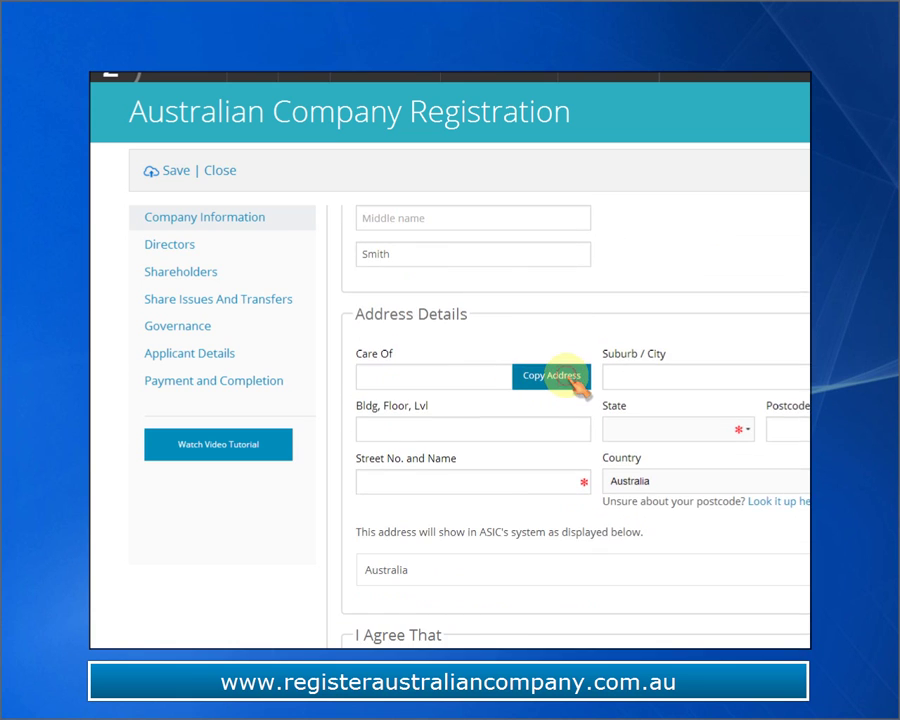
left_click(548, 385)
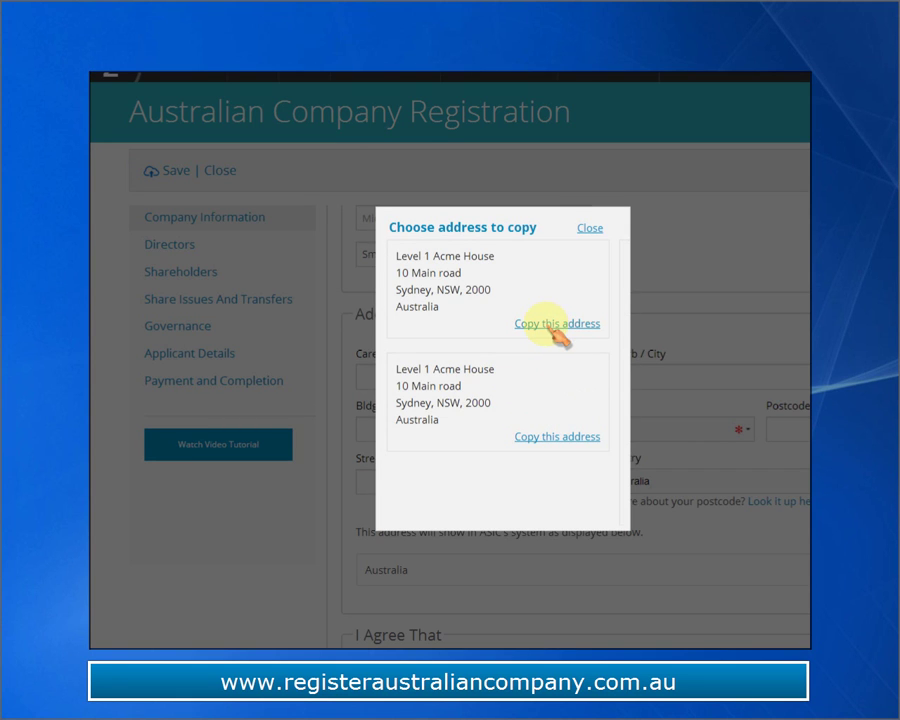
left_click(556, 326)
Agree to the applicant declaration on applying for the registration of the company
scroll(548, 332, "down", 3)
scroll(556, 338, "down", 2)
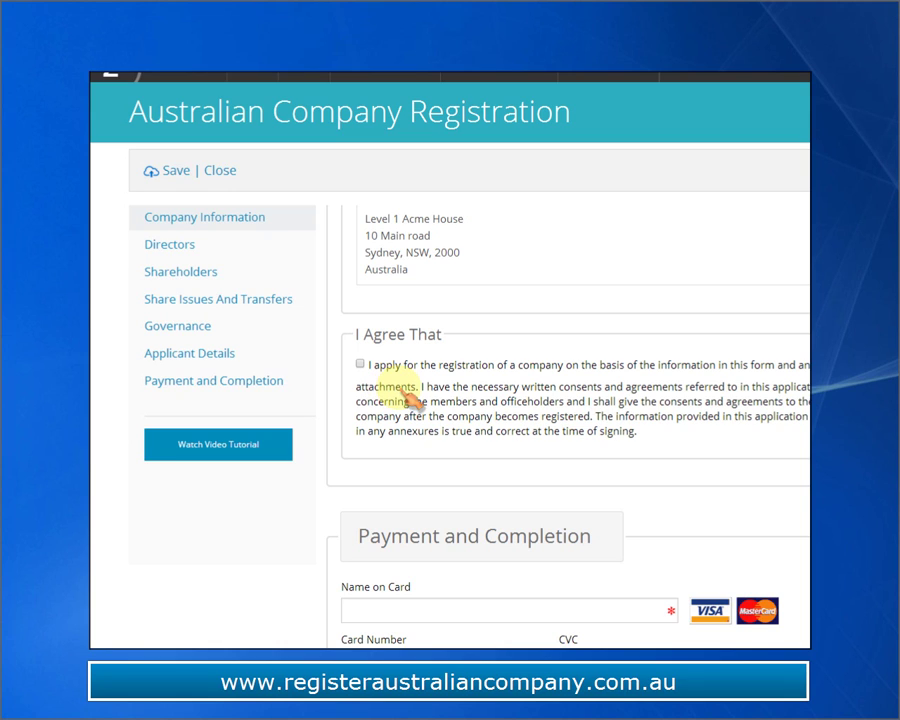
left_click(405, 391)
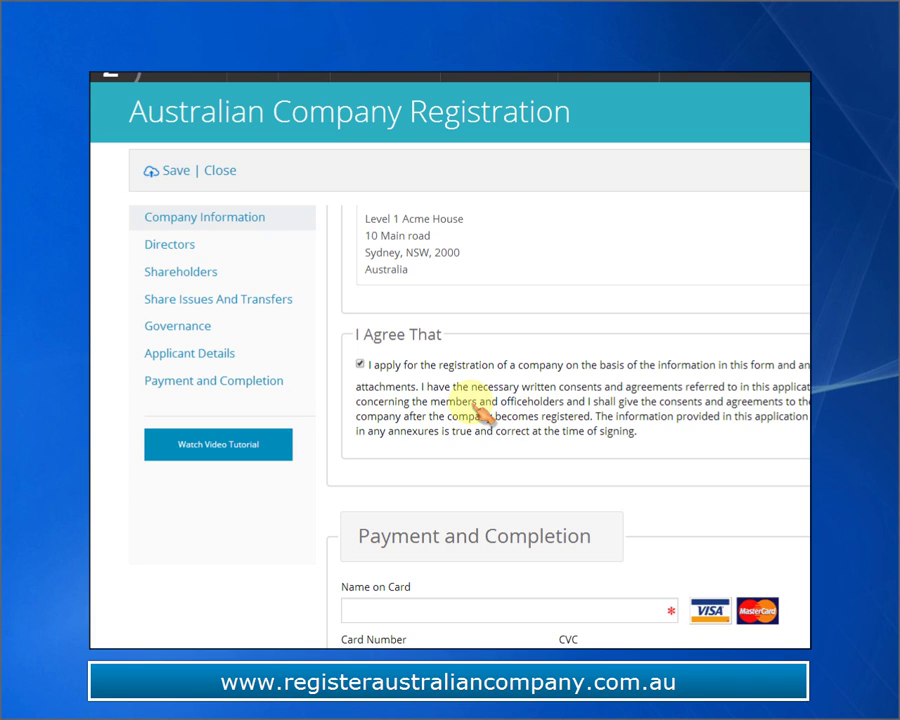
Review the card fields, the bind and courier option, and the fees under Payment and Completion
scroll(630, 420, "down", 3)
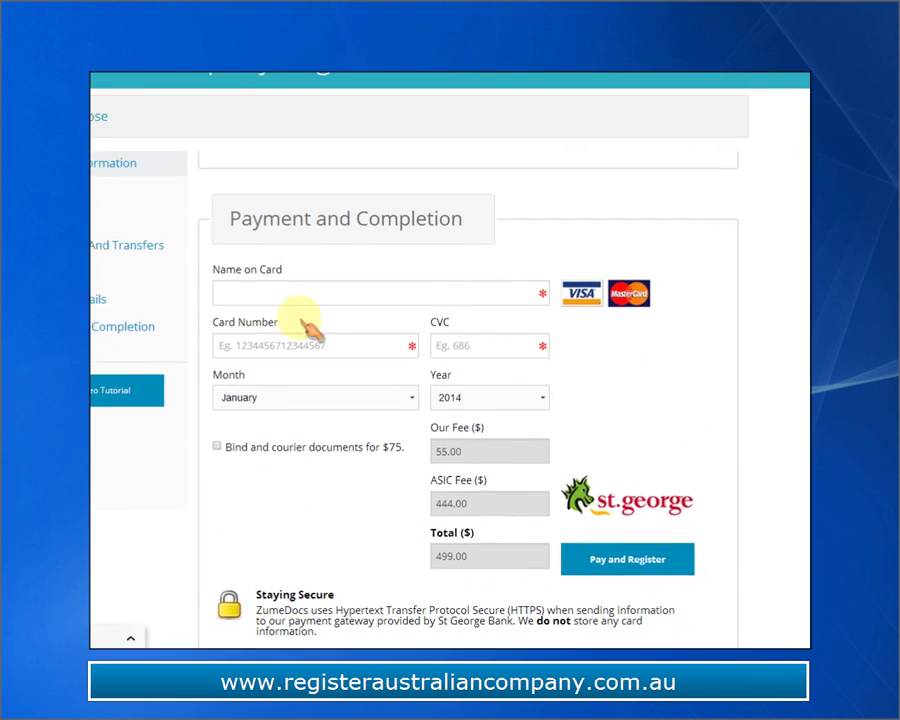
left_click(254, 293)
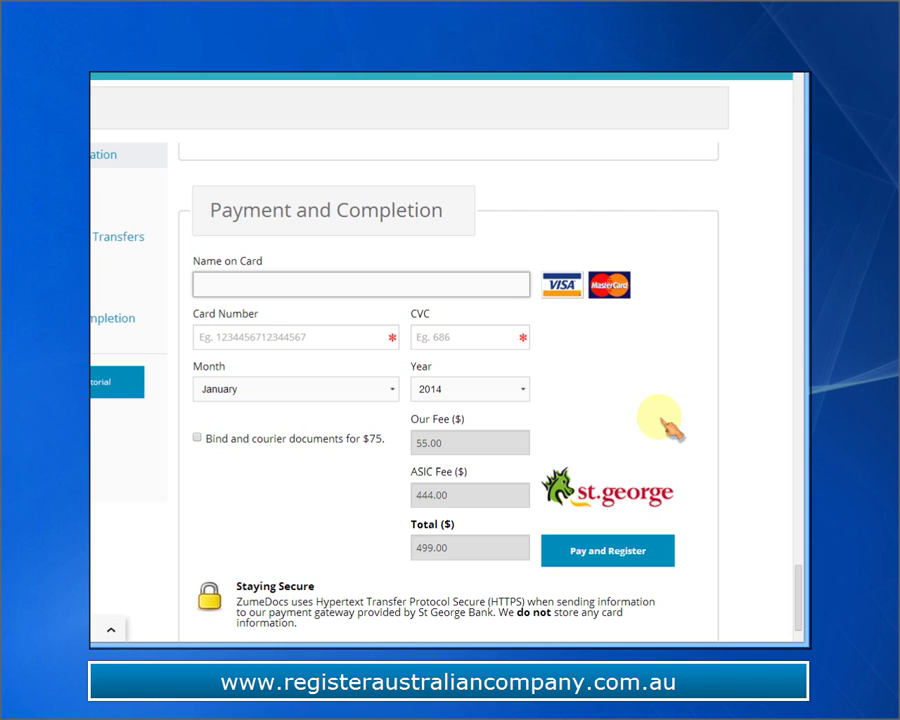
left_click(320, 647)
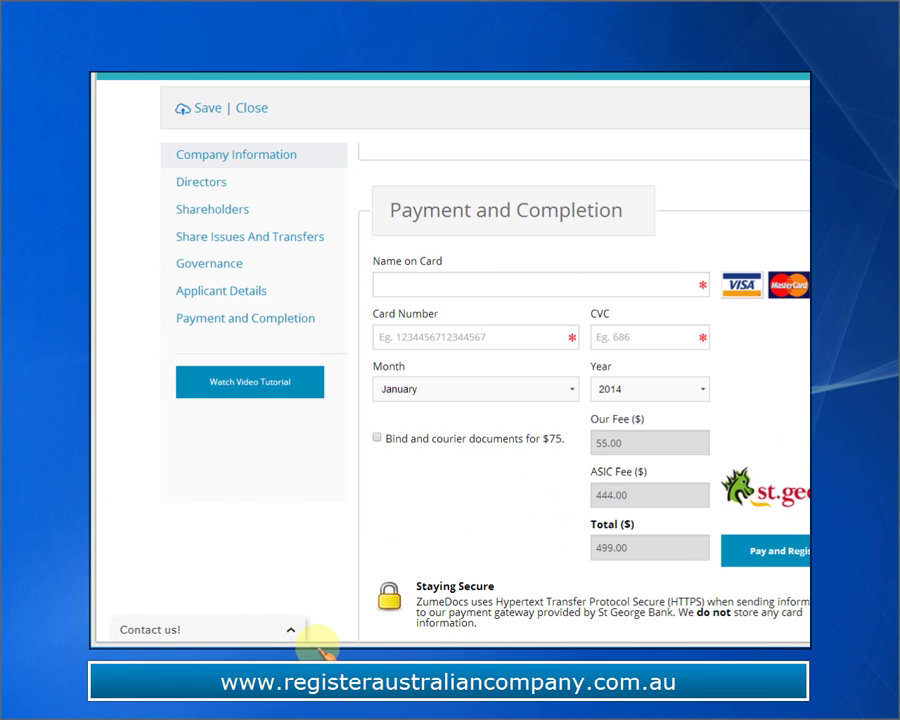